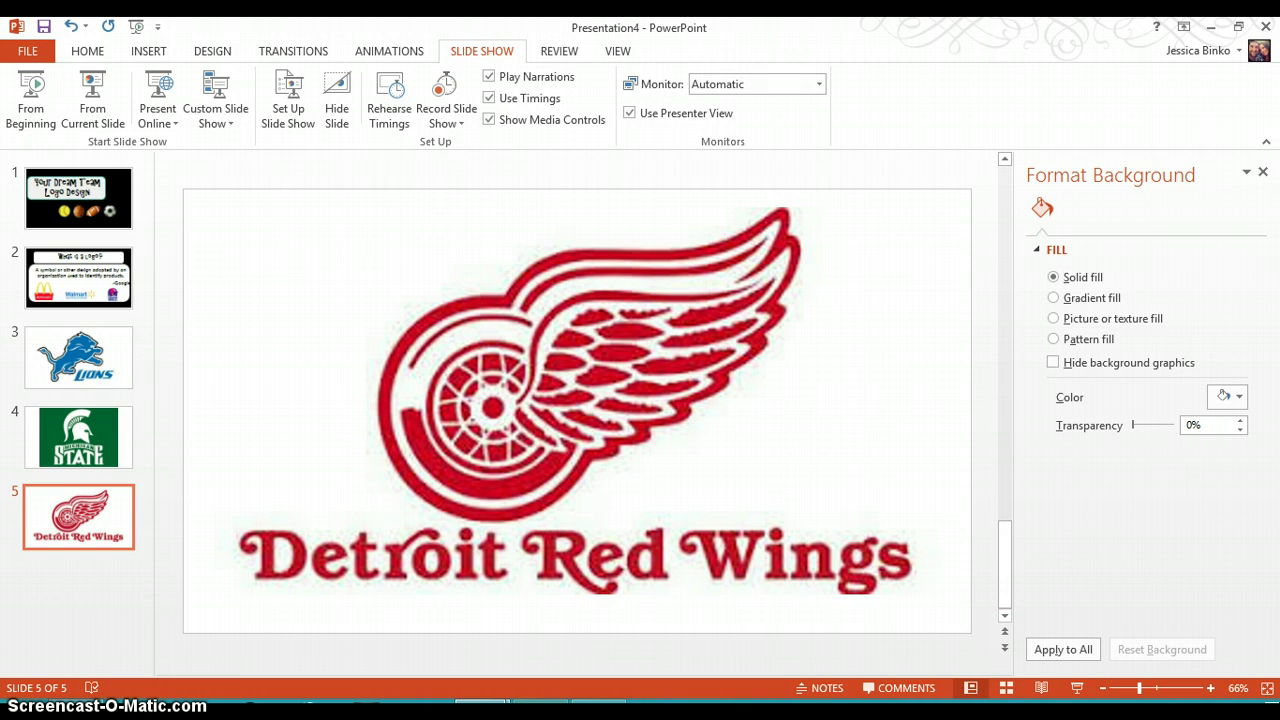
- Switch from the PowerPoint logo slides to Publisher's New page
click(540, 710)
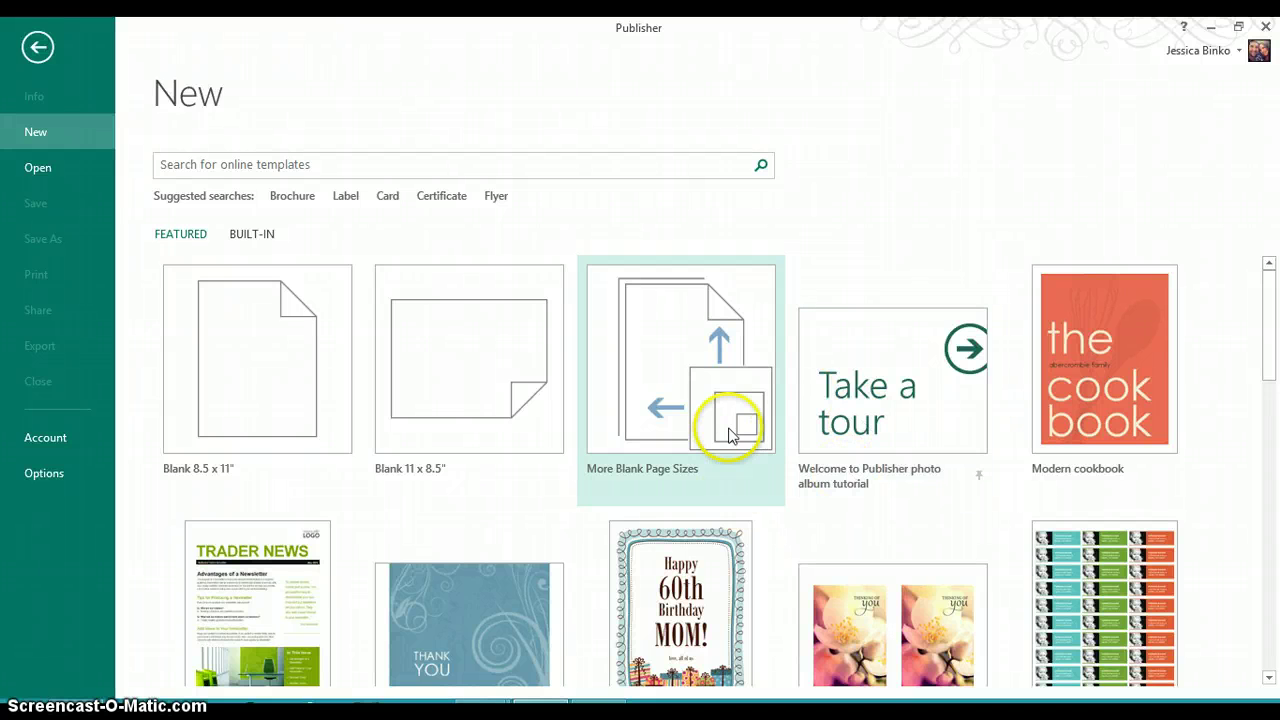
- Create a blank publication at the 6 x 4 inch custom page size
click(694, 414)
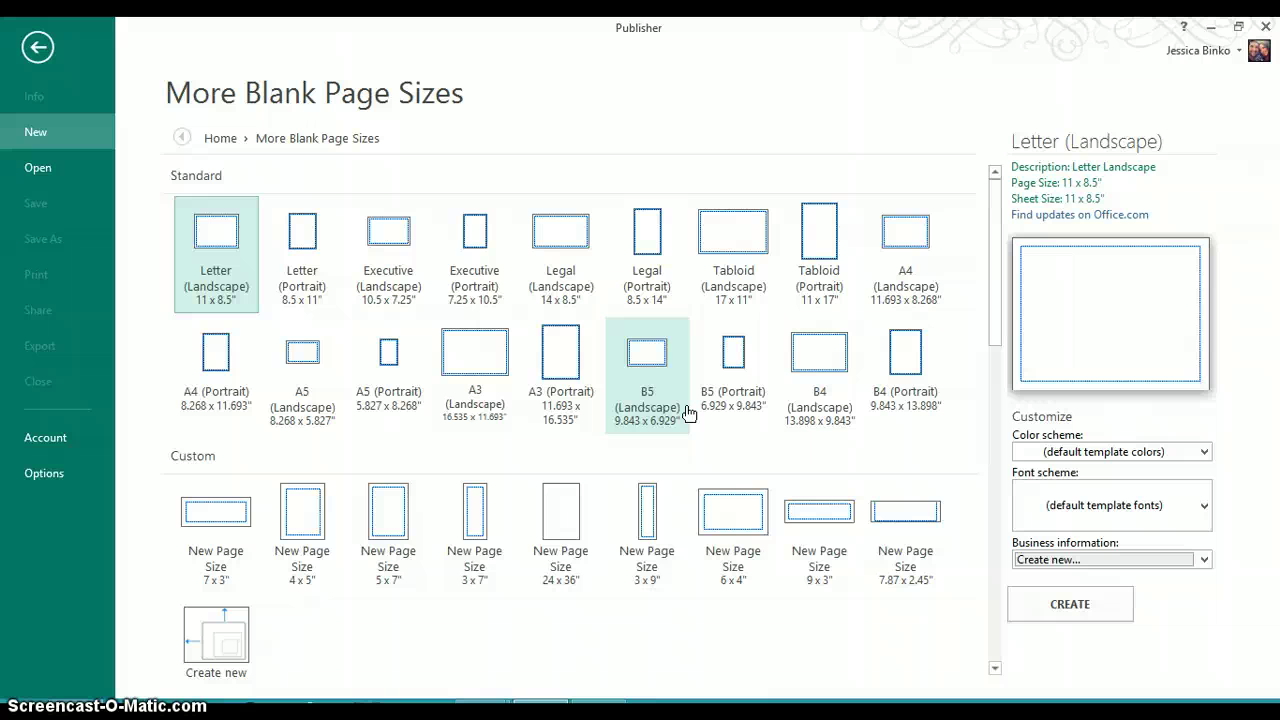
click(732, 518)
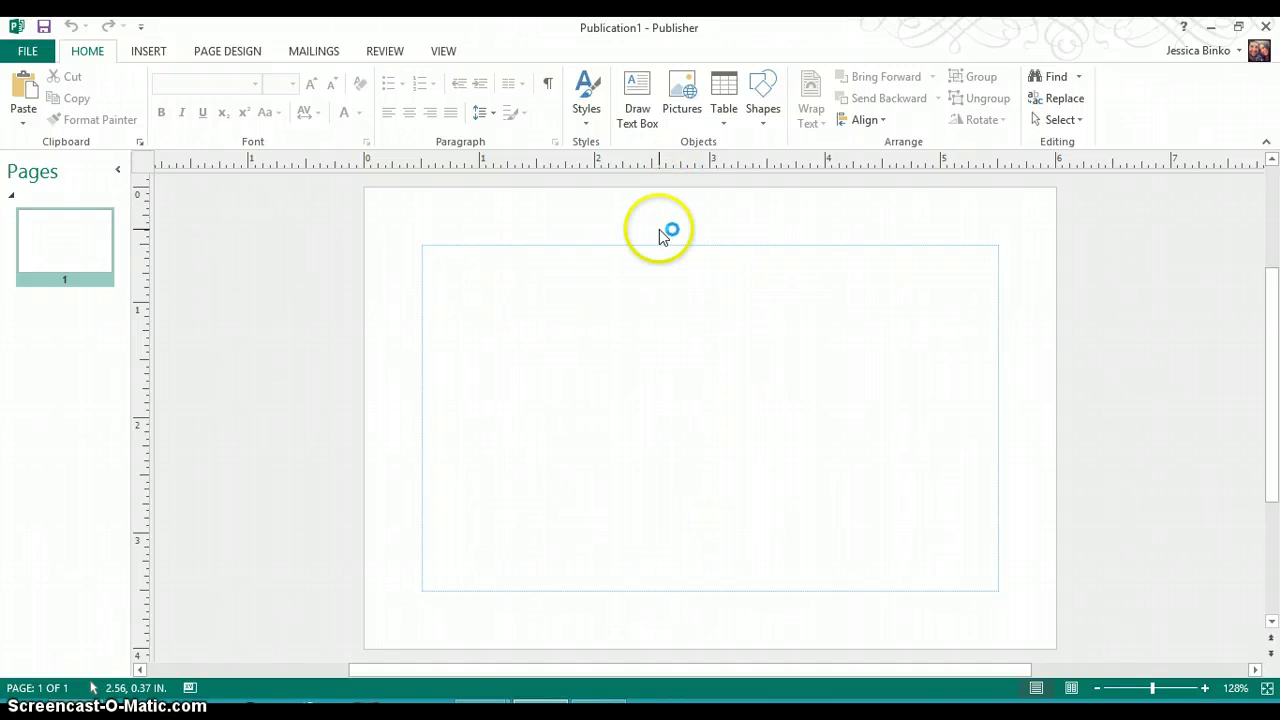
- Draw a large oval, about 3.82 x 3.33 in, filling most of the page
click(146, 53)
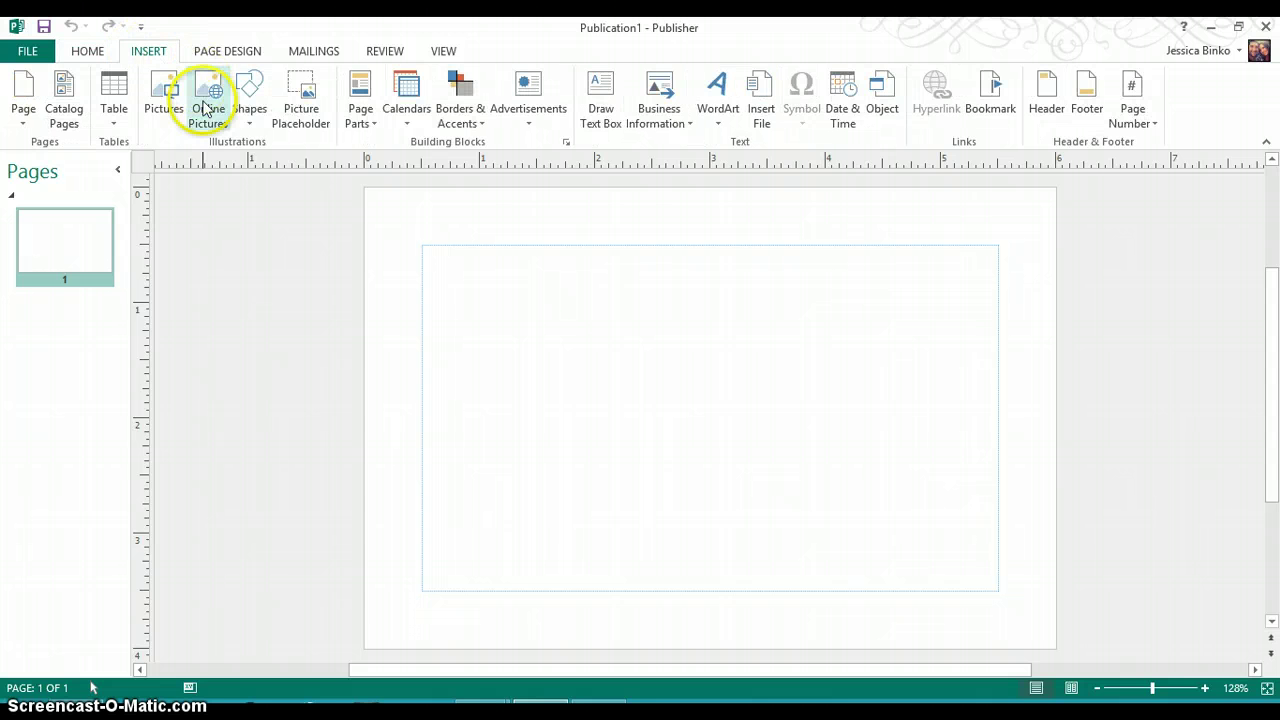
click(243, 110)
click(317, 162)
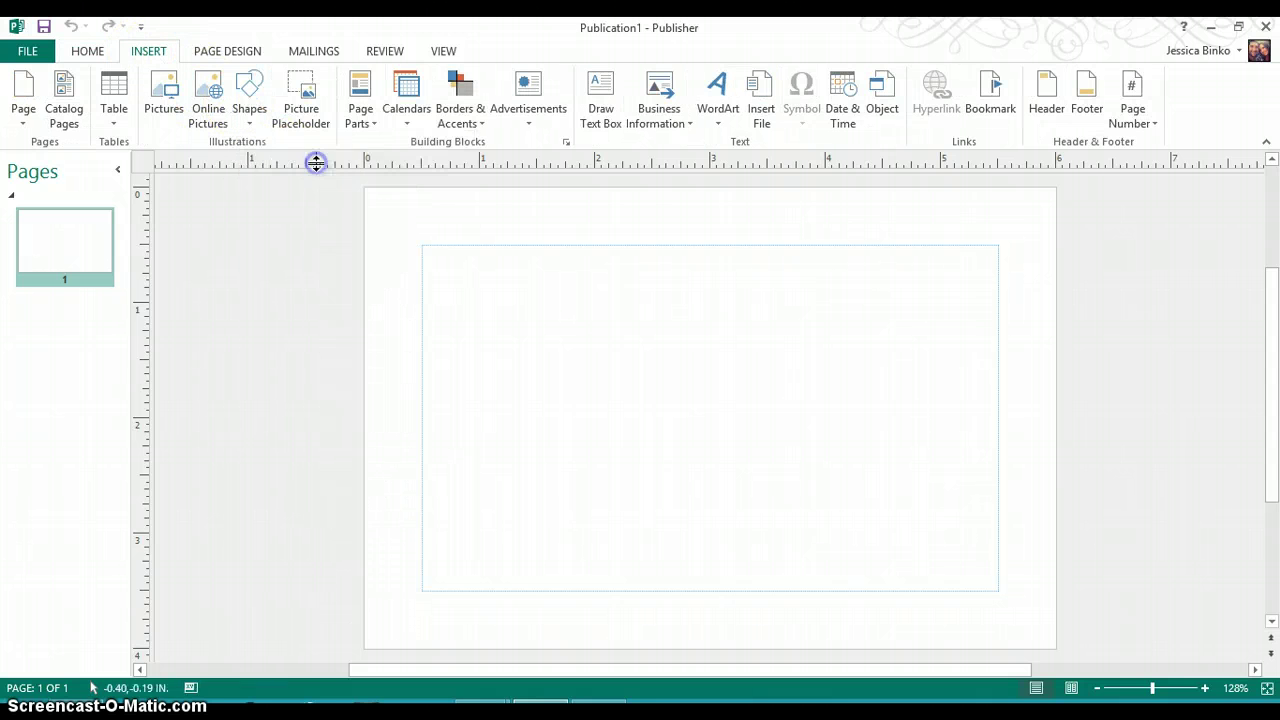
drag(419, 228, 859, 611)
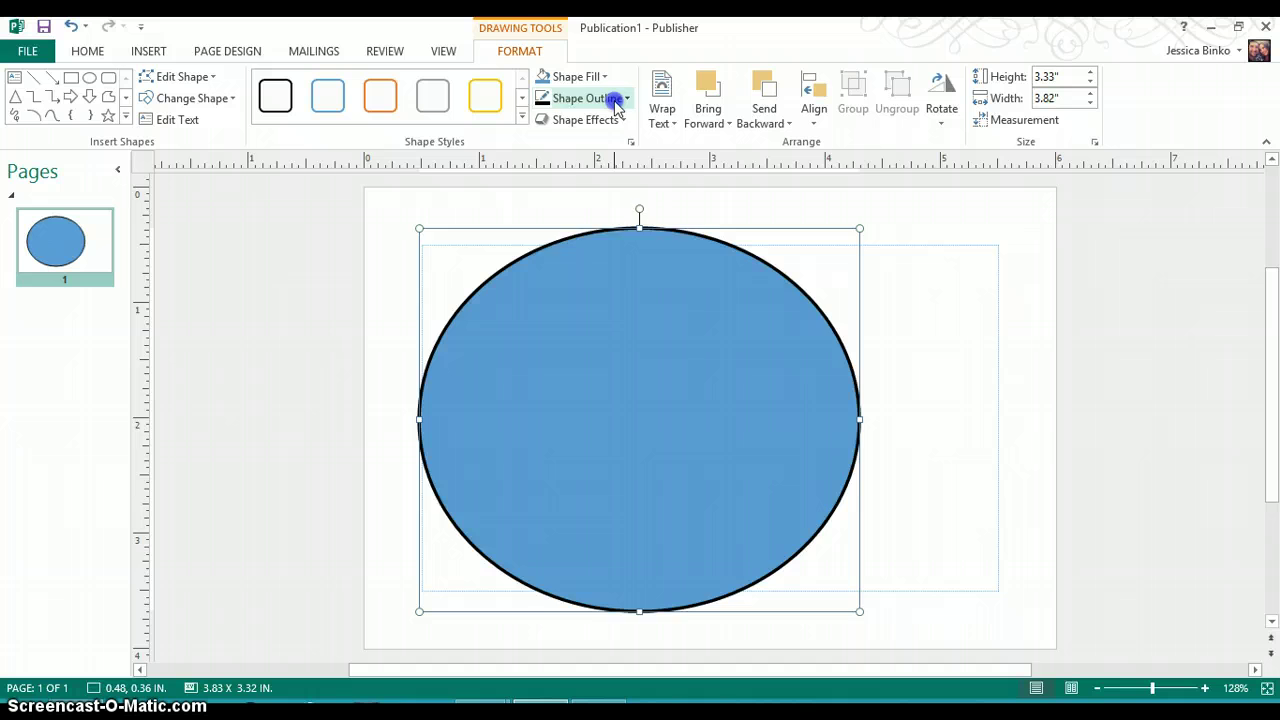
- Give the oval a green outline and a solid green fill
click(612, 100)
click(621, 244)
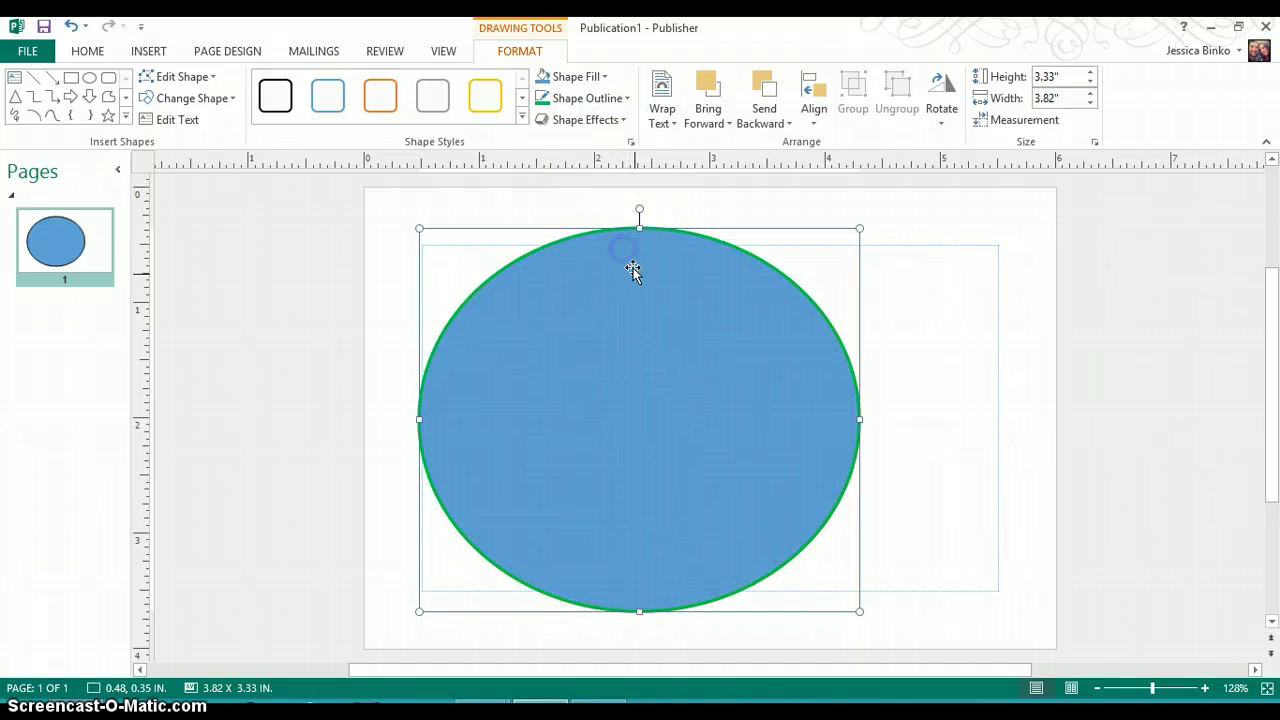
click(590, 77)
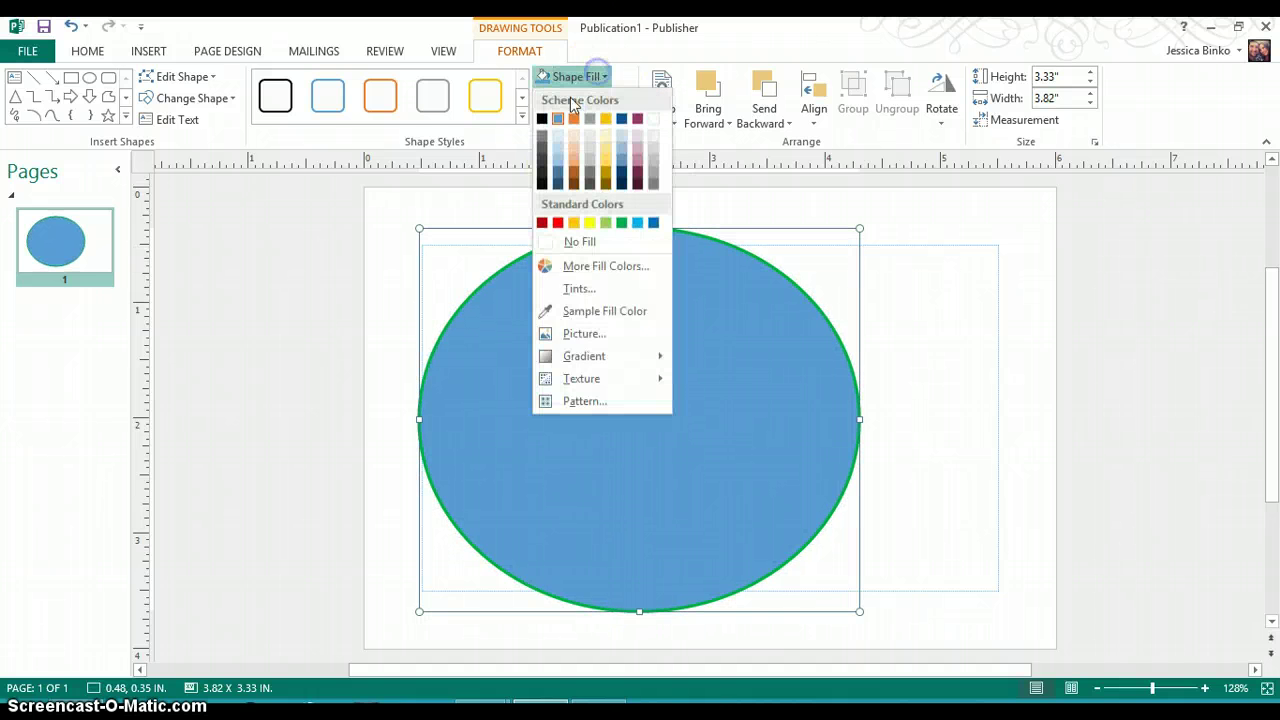
click(622, 223)
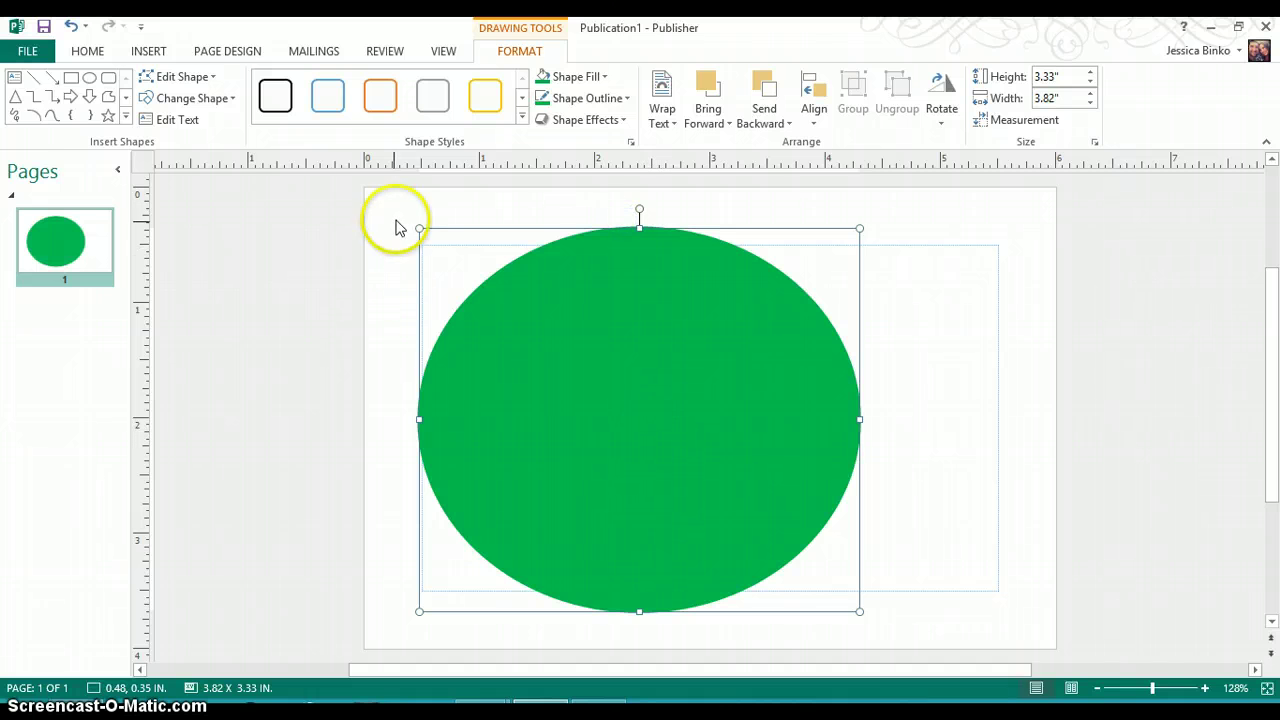
click(148, 50)
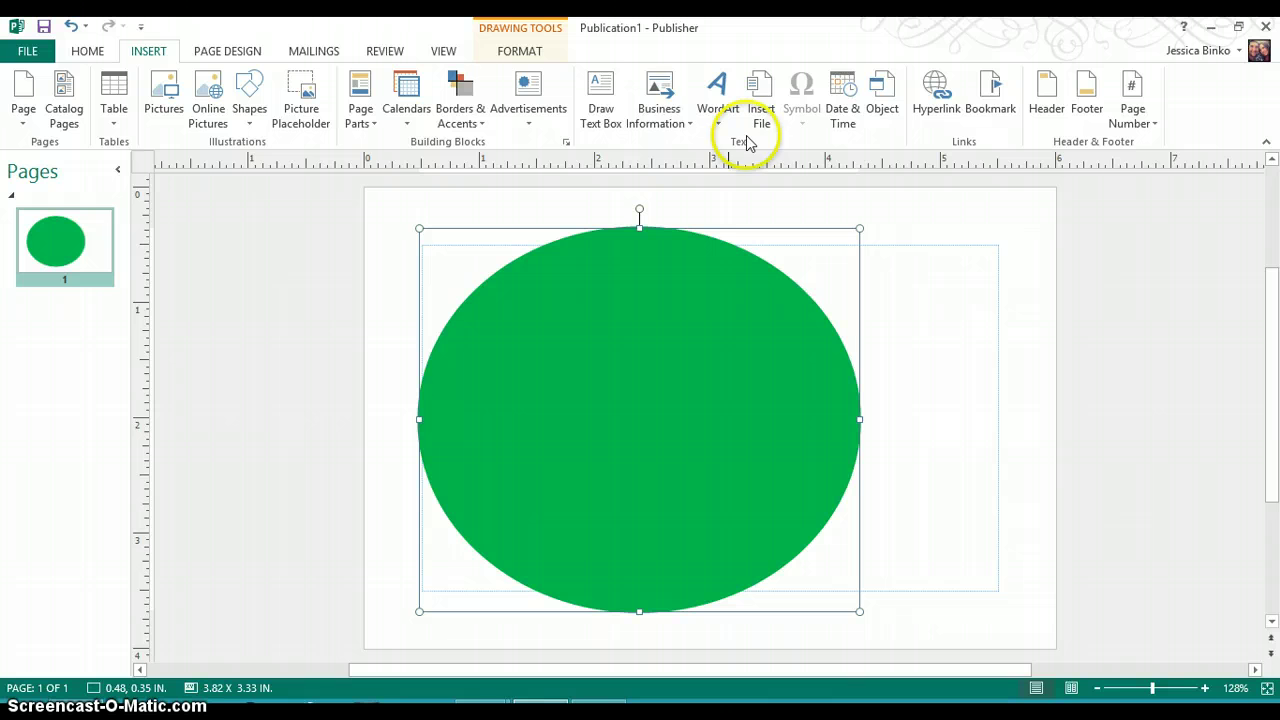
- Draw a 3.45 x 1.21 in text box over the oval's upper half reading 'Atlanta Huskies'
click(602, 128)
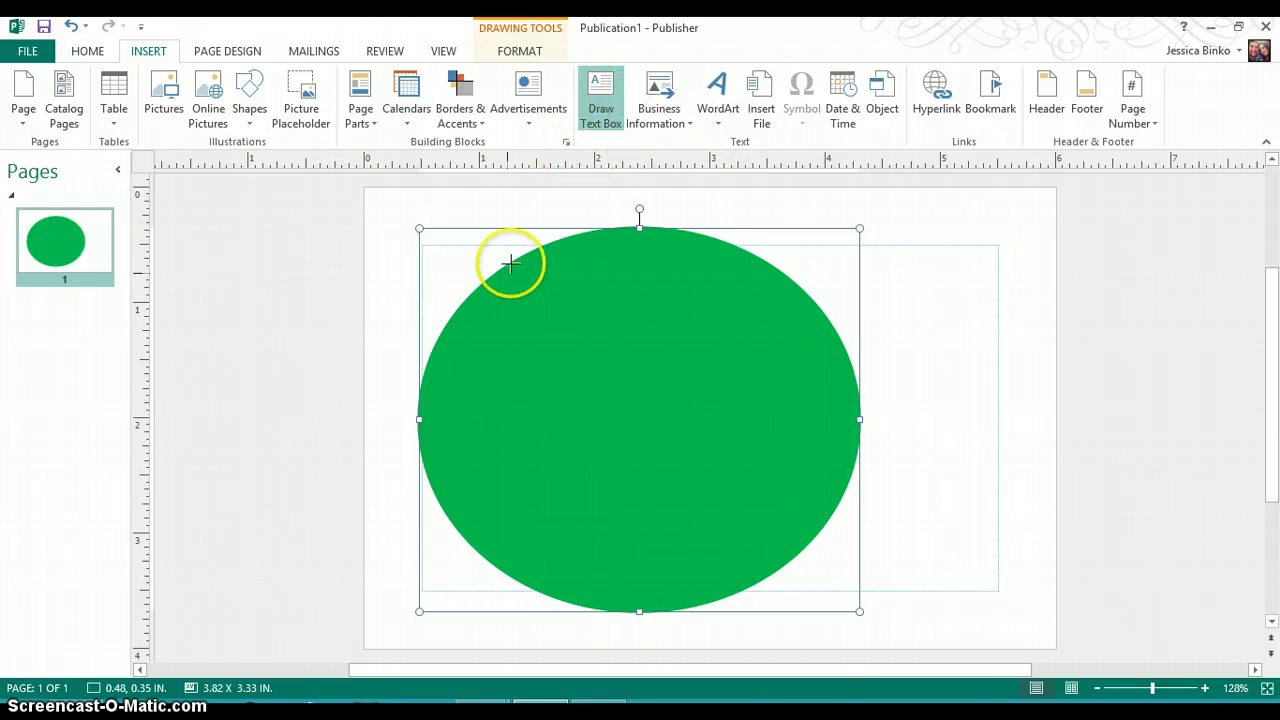
drag(485, 288, 883, 428)
click(778, 402)
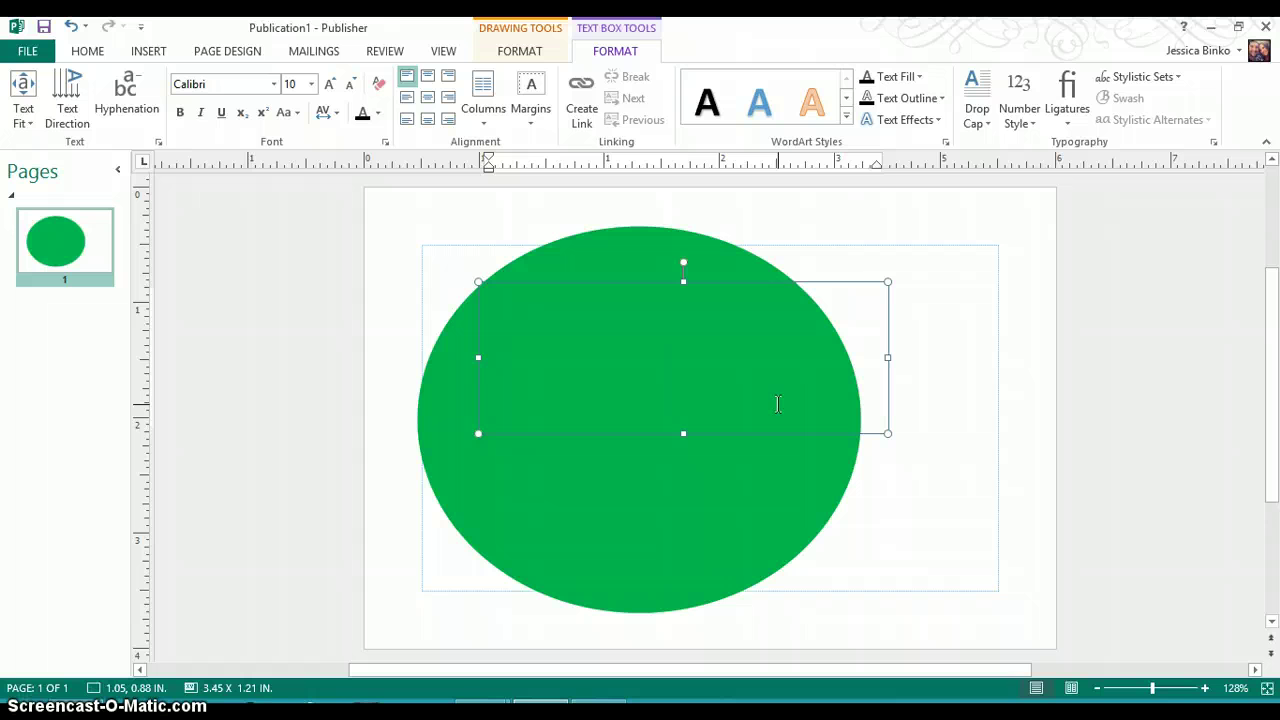
text(Atlanta Huskies)
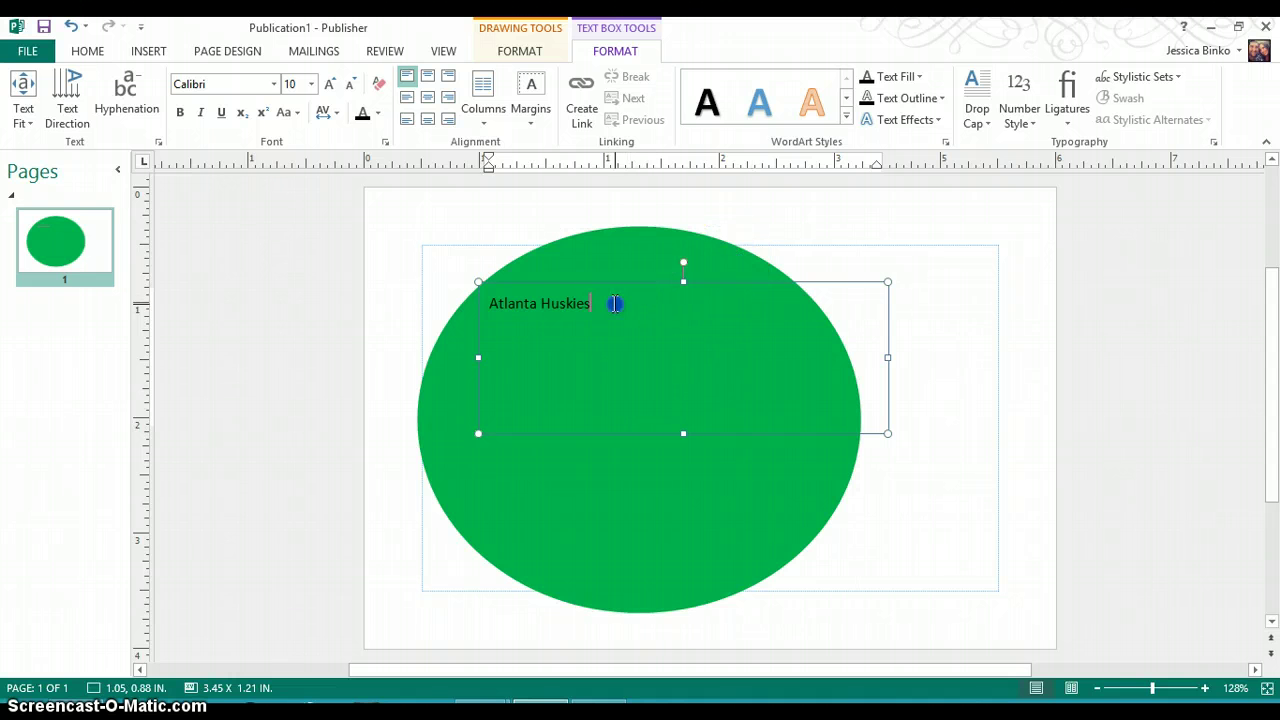
- Set the Atlanta Huskies text in Eras Bold ITC
drag(608, 303, 443, 298)
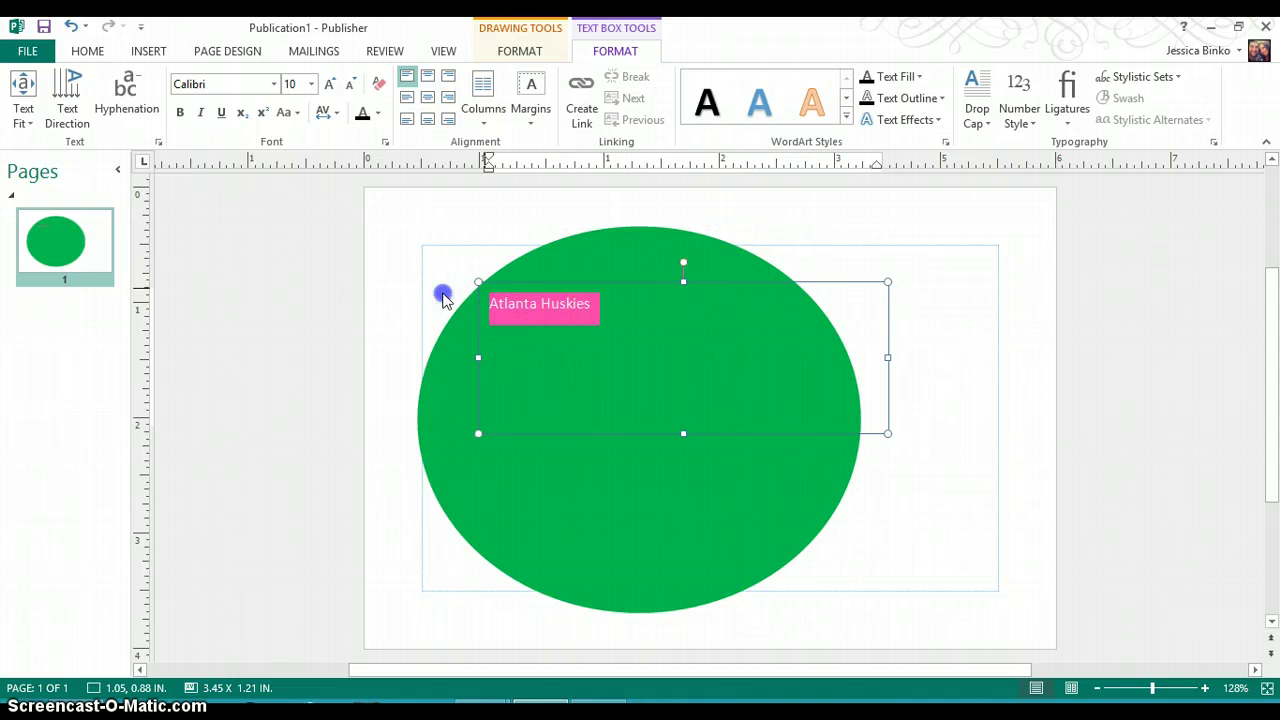
click(278, 87)
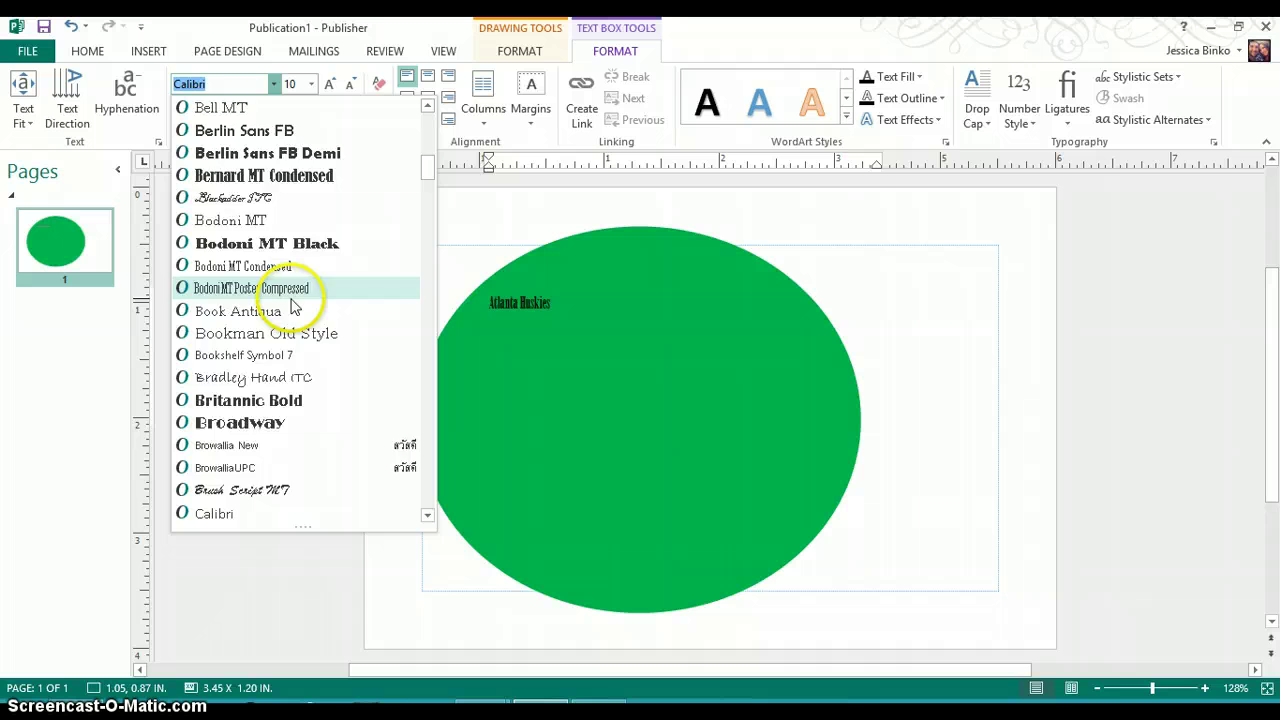
scroll(293, 307, down, 2)
scroll(290, 300, down, 1)
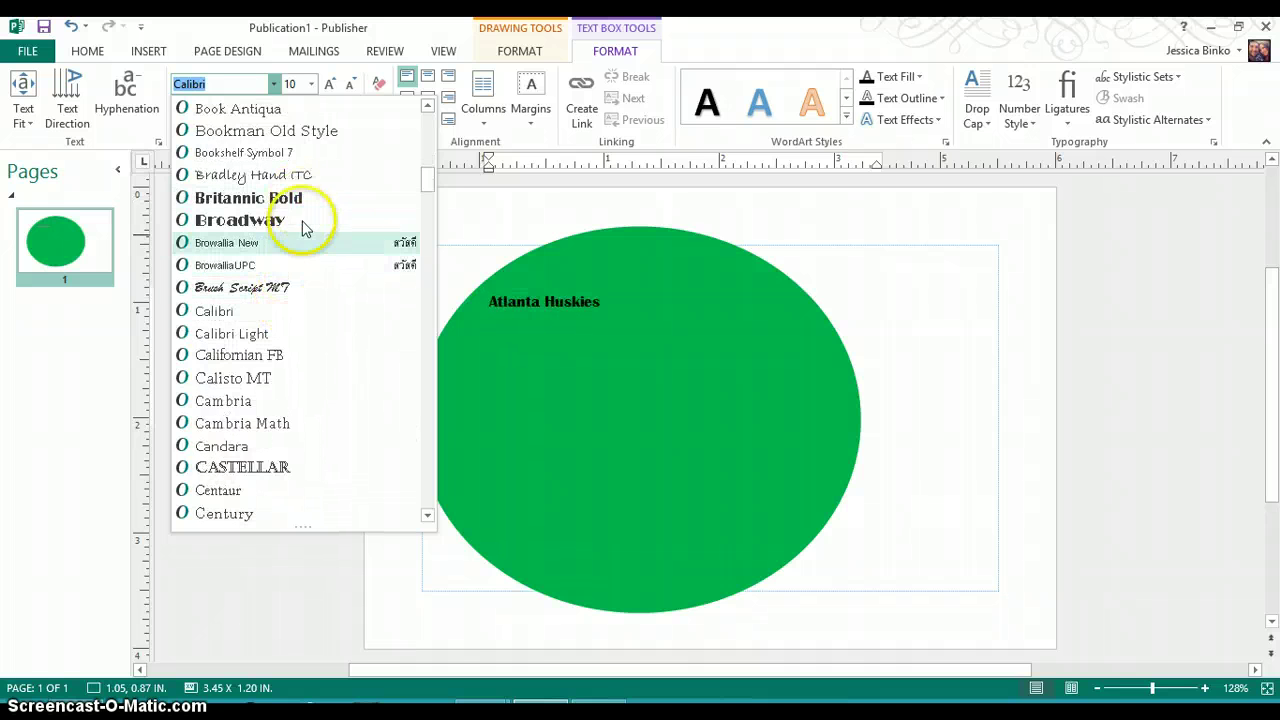
scroll(296, 300, down, 4)
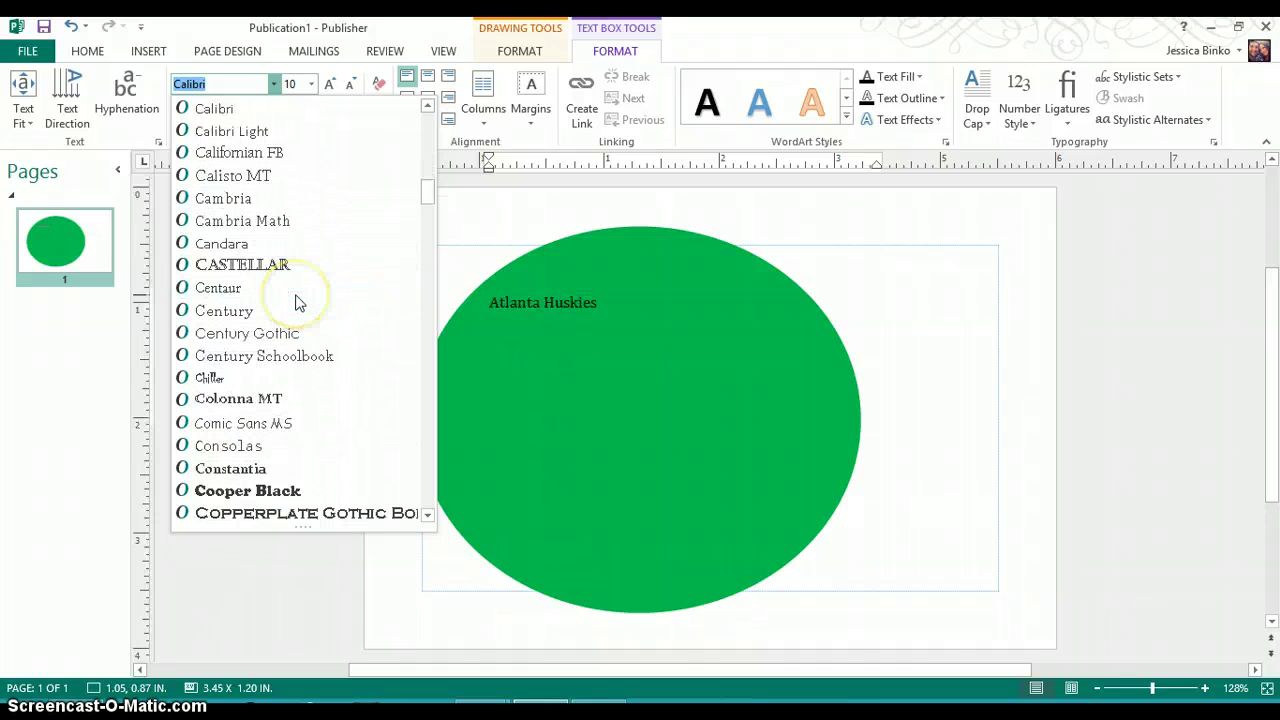
scroll(297, 303, down, 1)
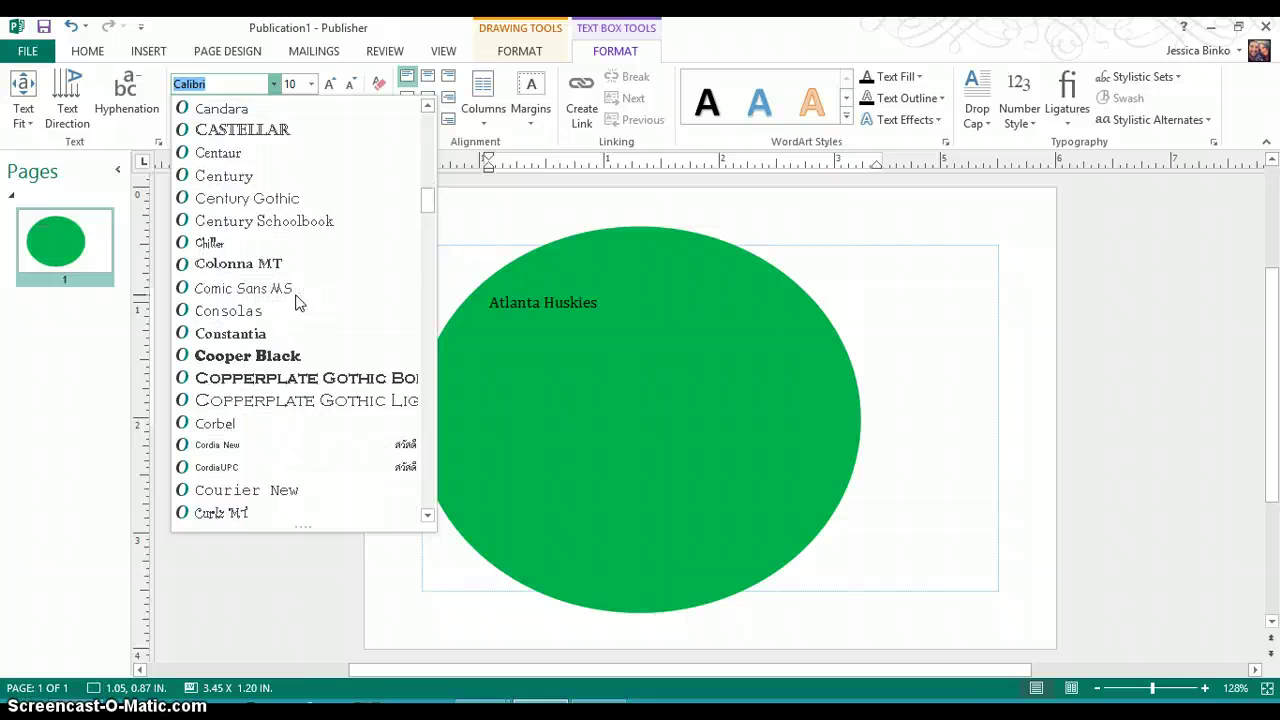
scroll(296, 302, down, 4)
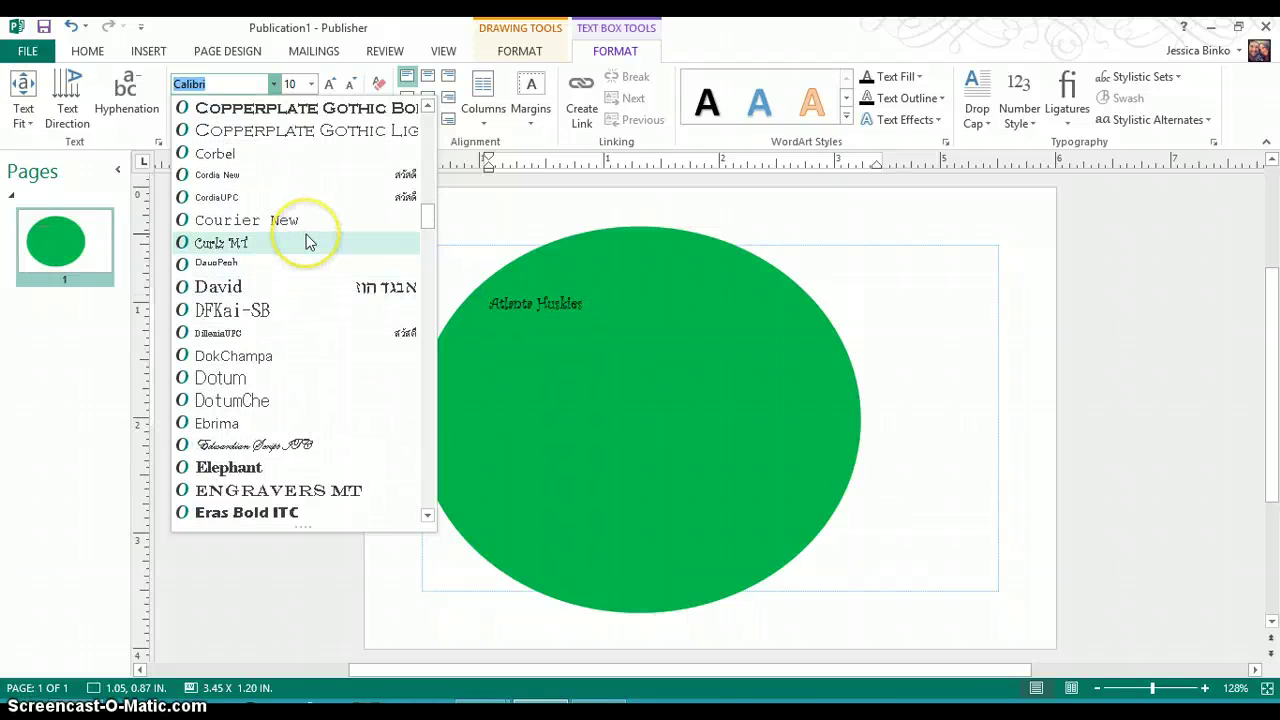
scroll(304, 260, down, 3)
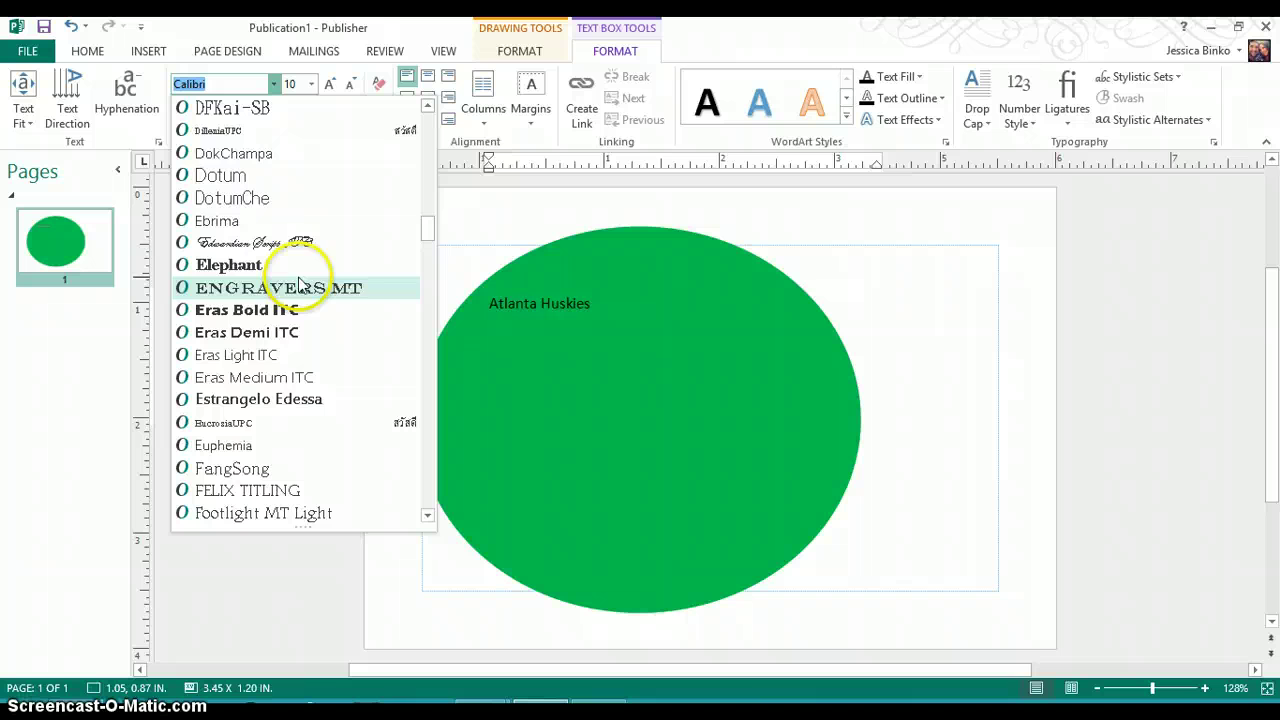
click(290, 308)
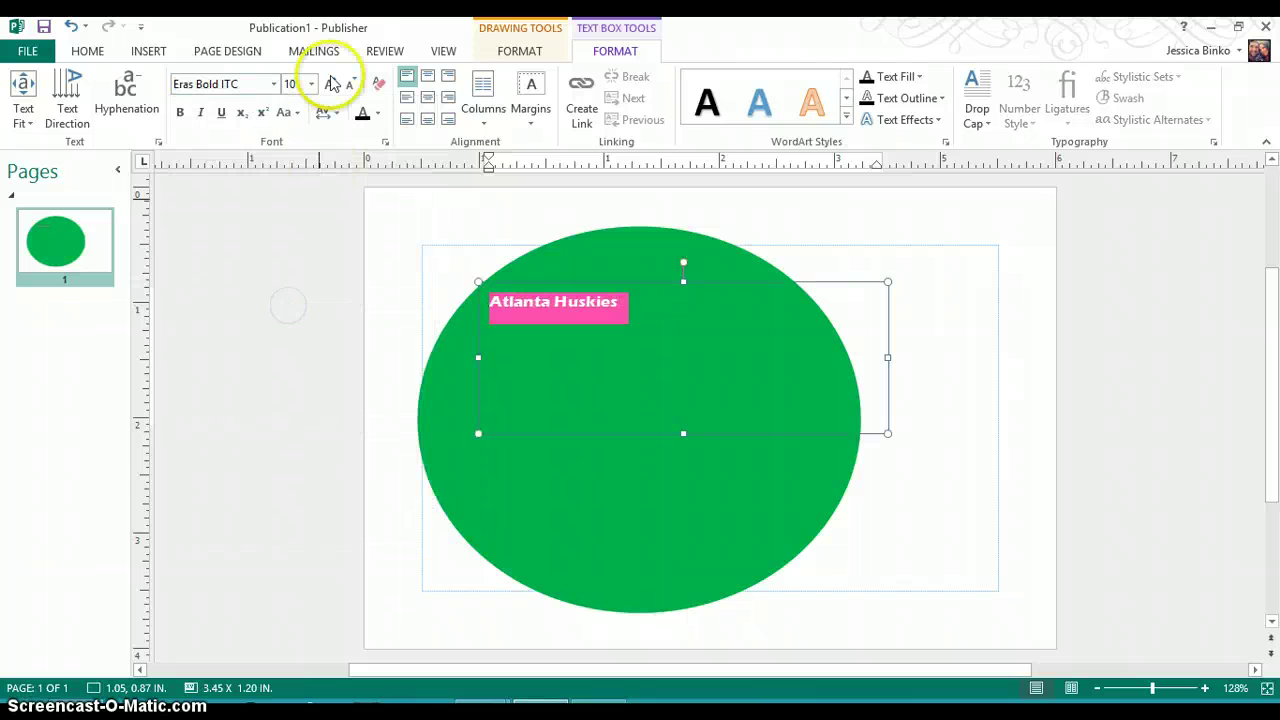
- Enlarge the text to 24 pt and rotate its box counter-clockwise across the oval
click(333, 84)
click(333, 84)
click(333, 85)
click(333, 85)
click(334, 86)
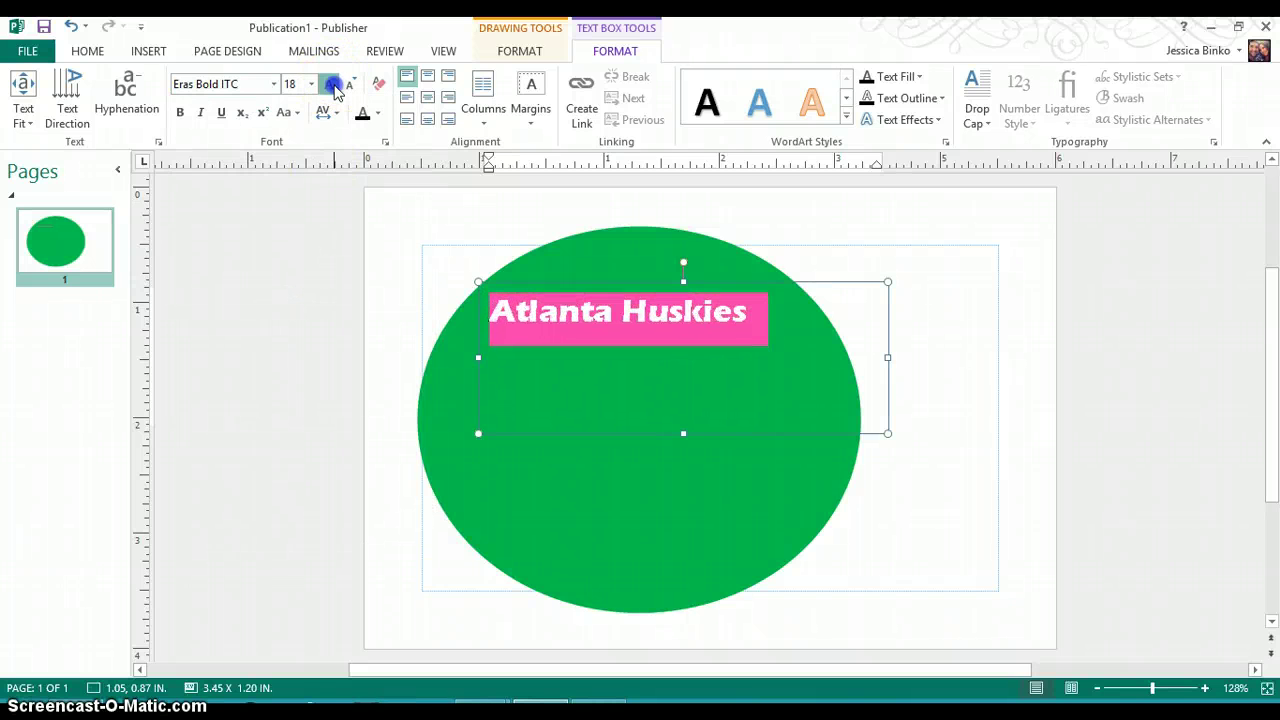
click(333, 84)
click(333, 84)
click(333, 84)
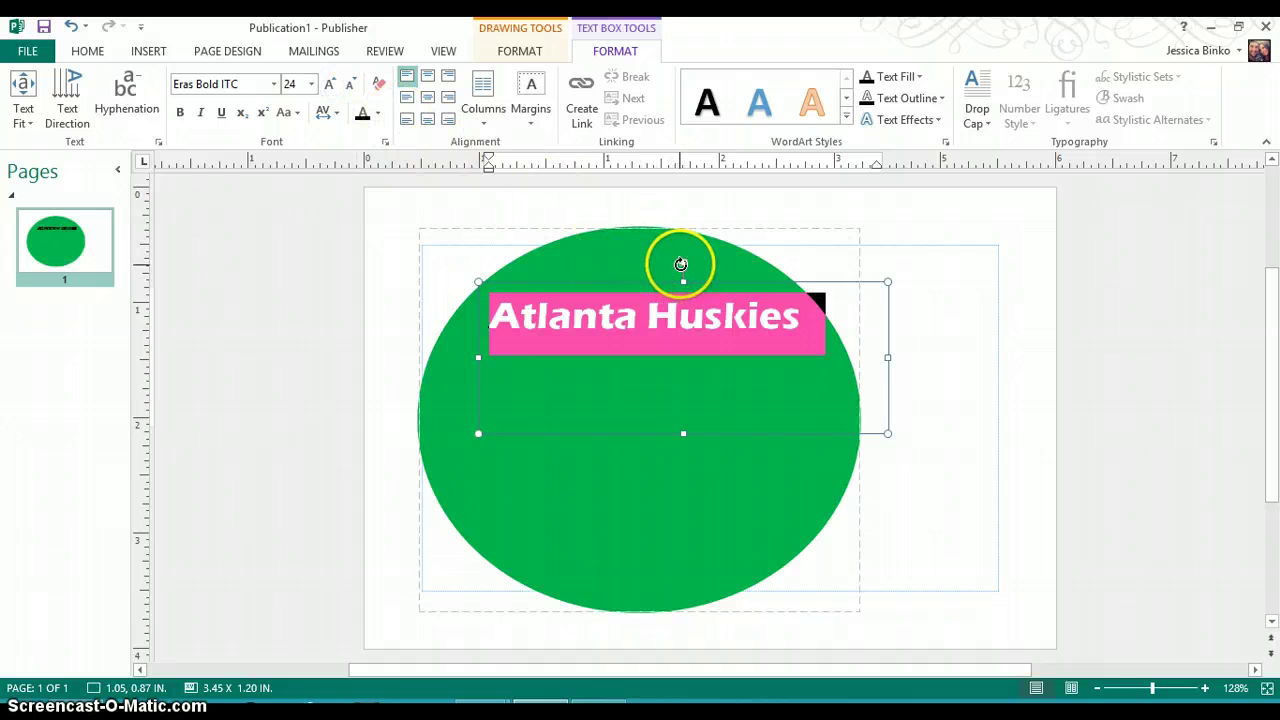
drag(680, 264, 608, 288)
- Search Bing online pictures for 'huskies'
click(634, 374)
click(652, 460)
click(836, 453)
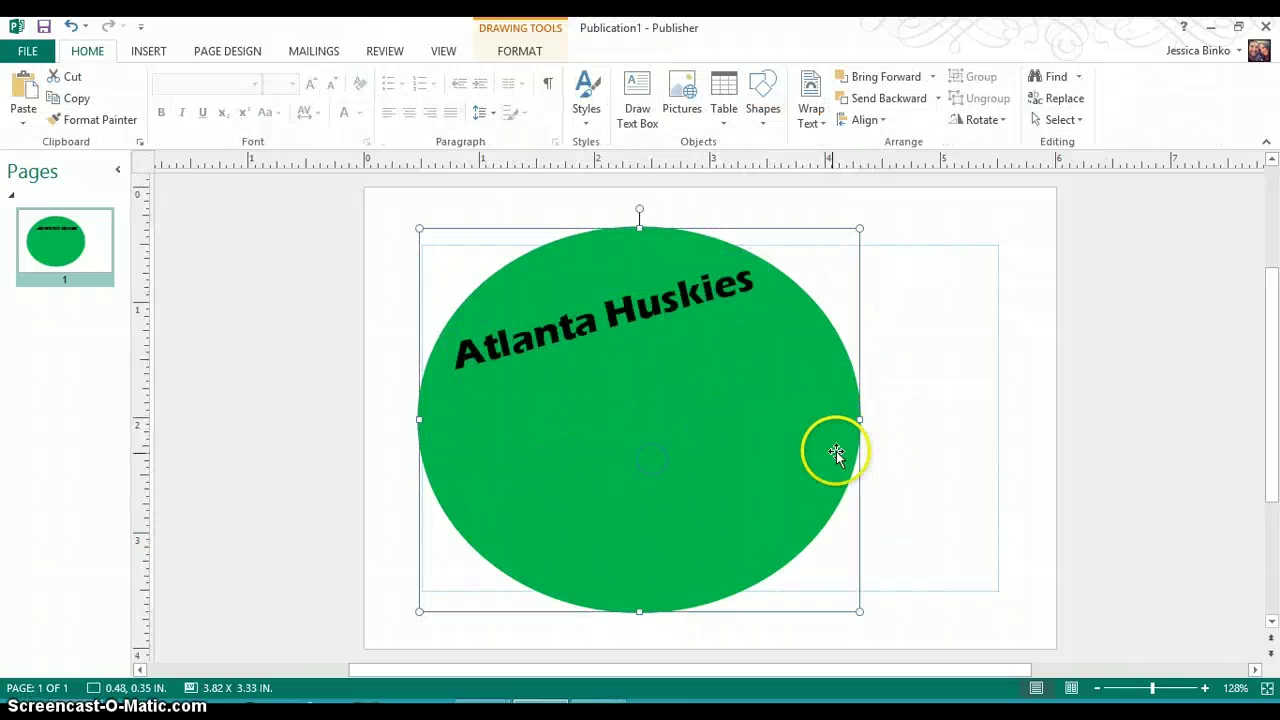
click(149, 51)
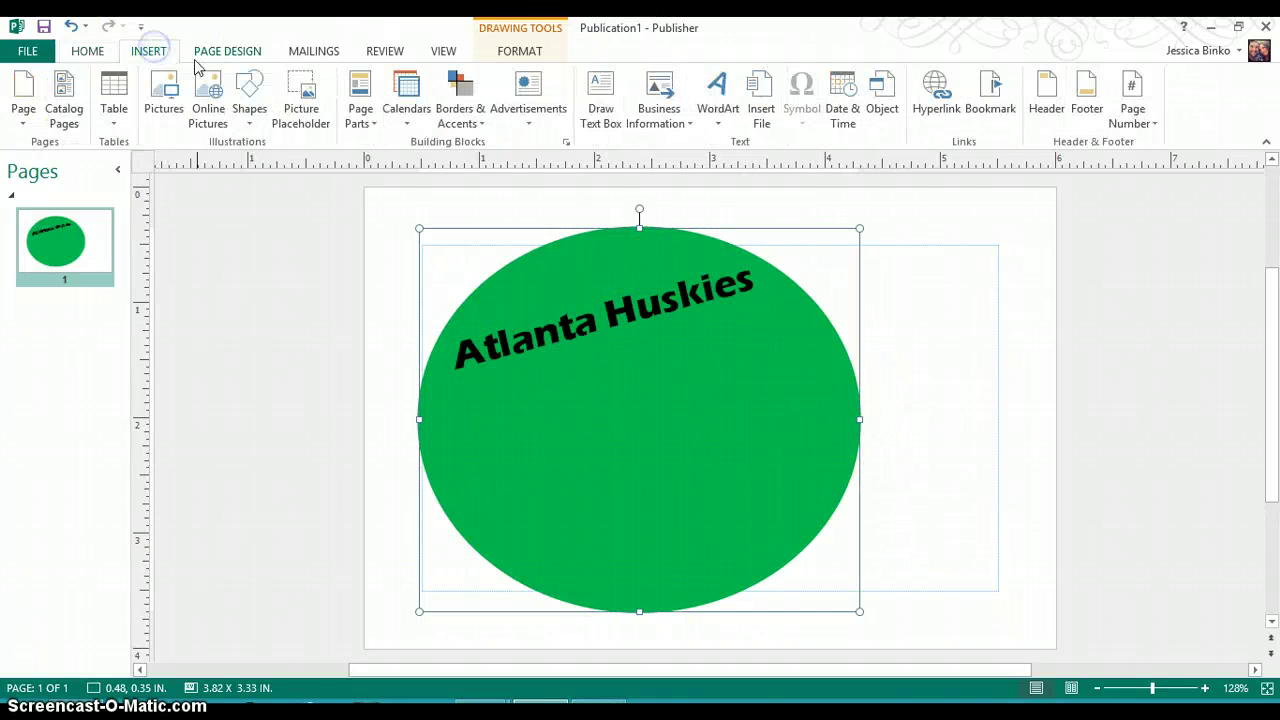
click(208, 105)
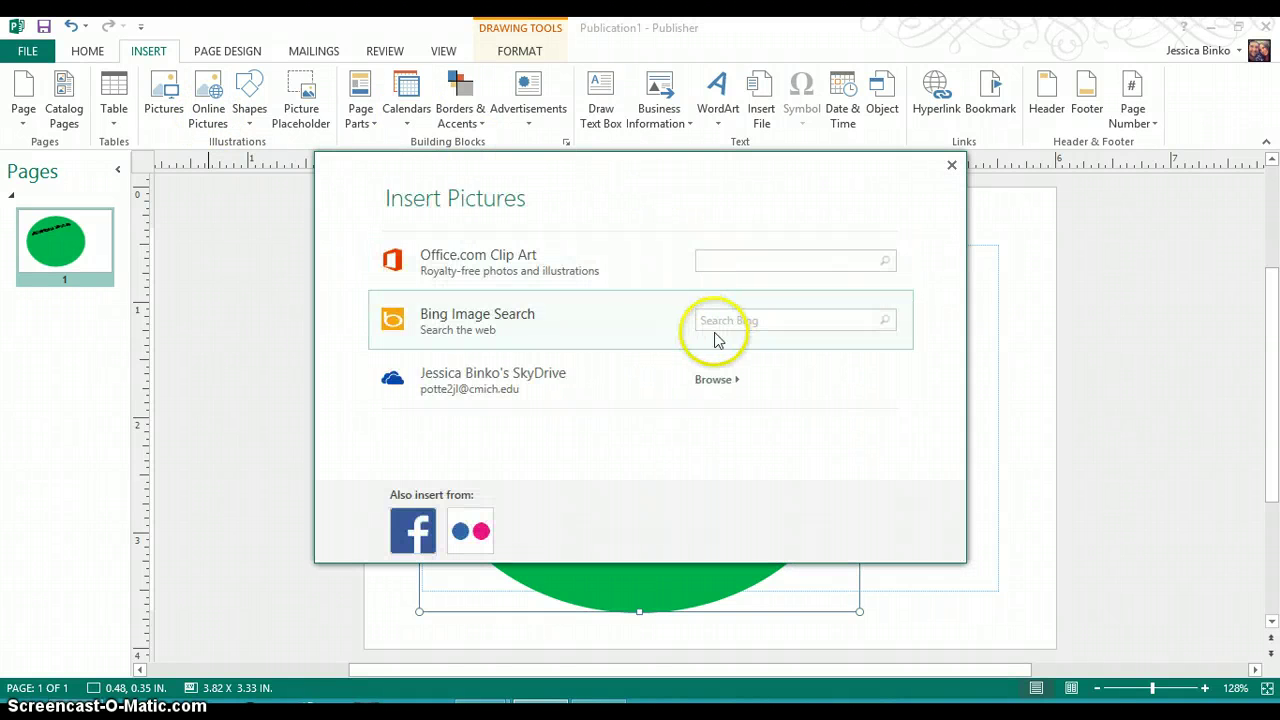
click(720, 320)
text(huskies)
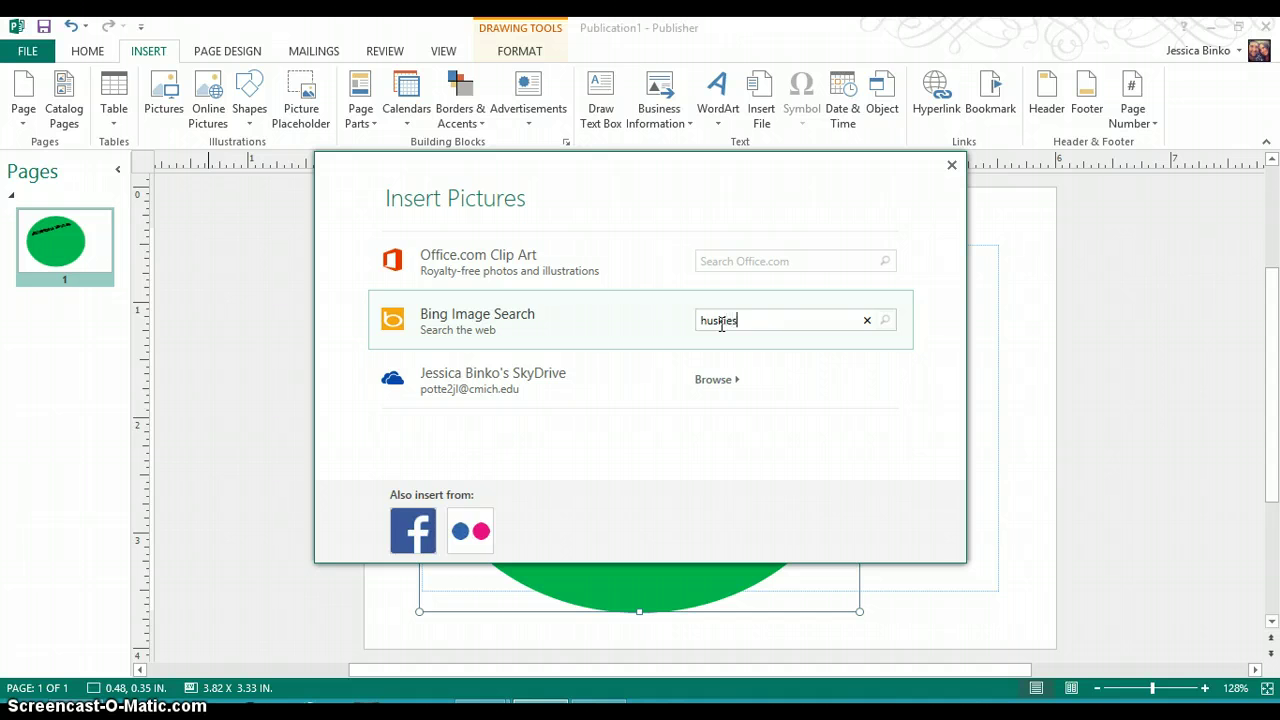
key(Return)
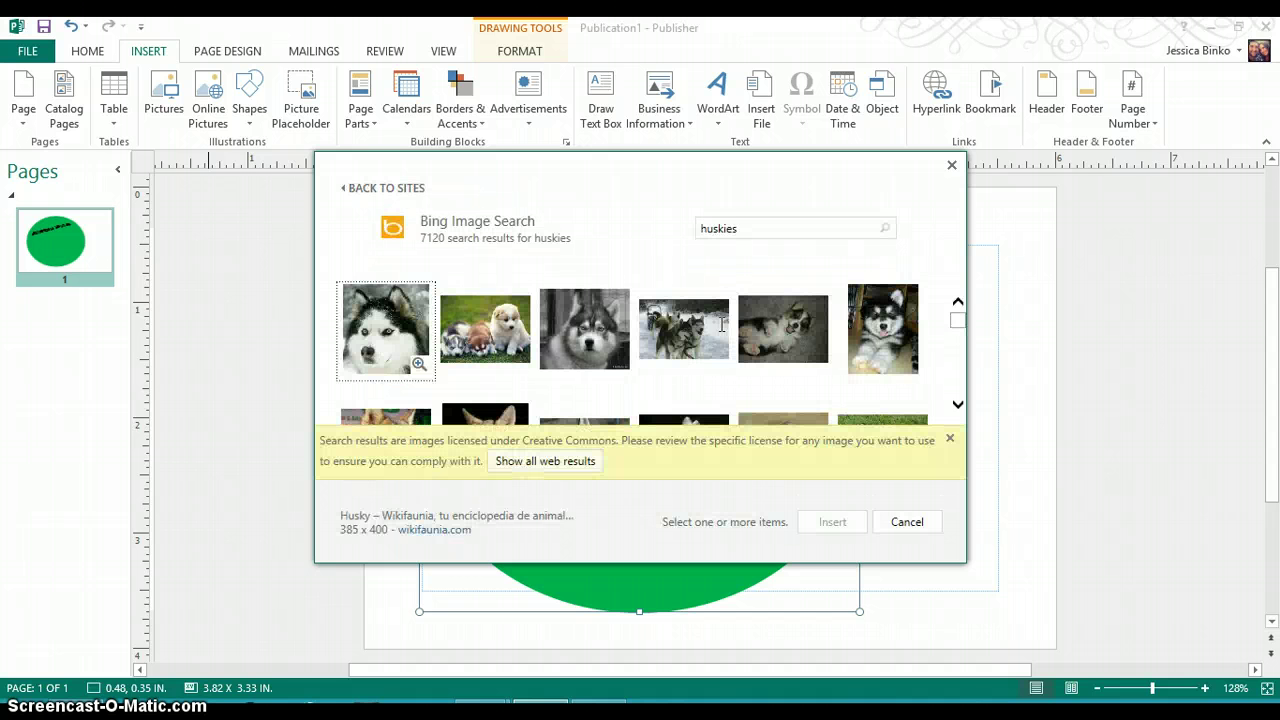
- Insert a close-up husky photo from the search results
click(958, 405)
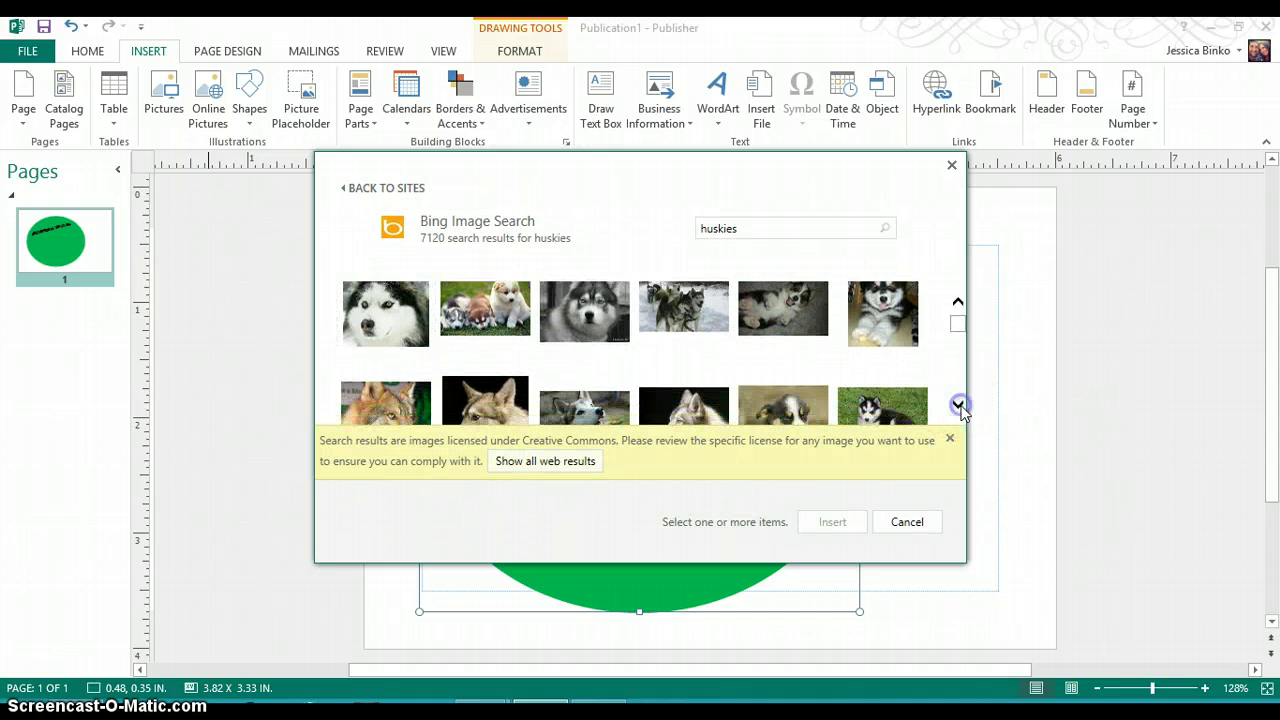
click(958, 405)
double_click(888, 375)
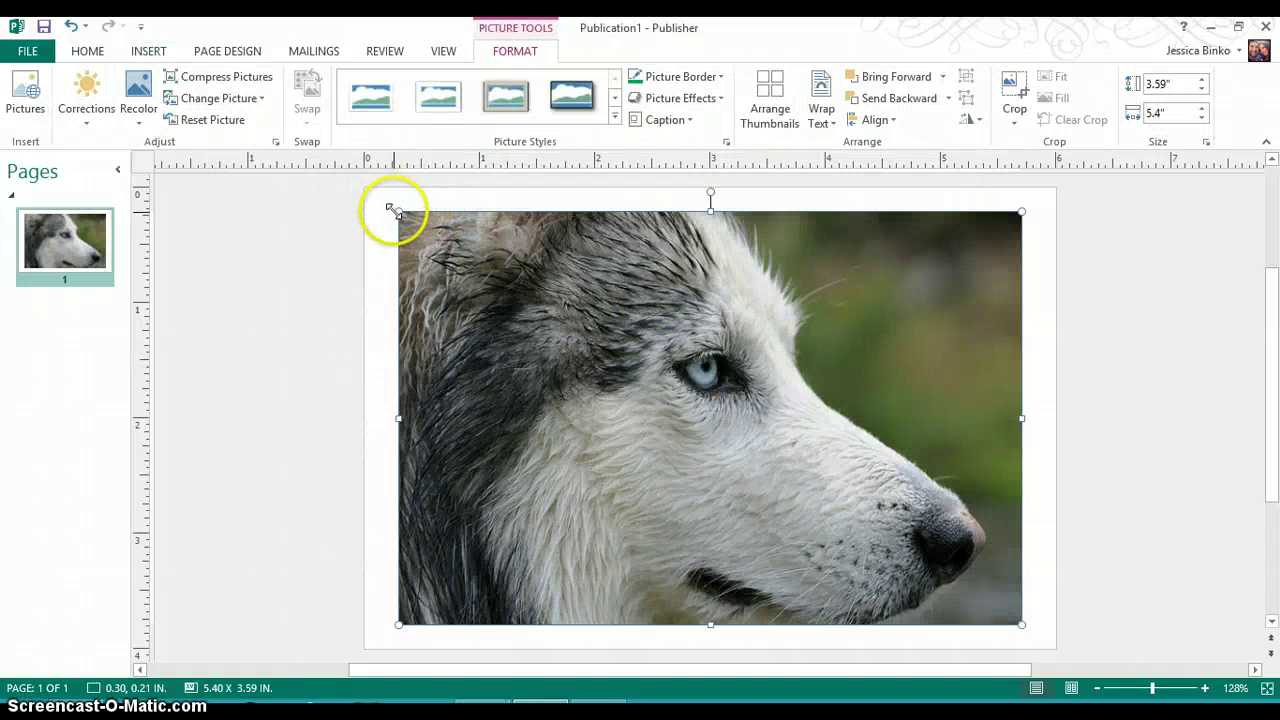
- Shrink the husky photo to about 2.51 x 1.67 in, place it in the oval, and tilt it
drag(400, 211, 735, 466)
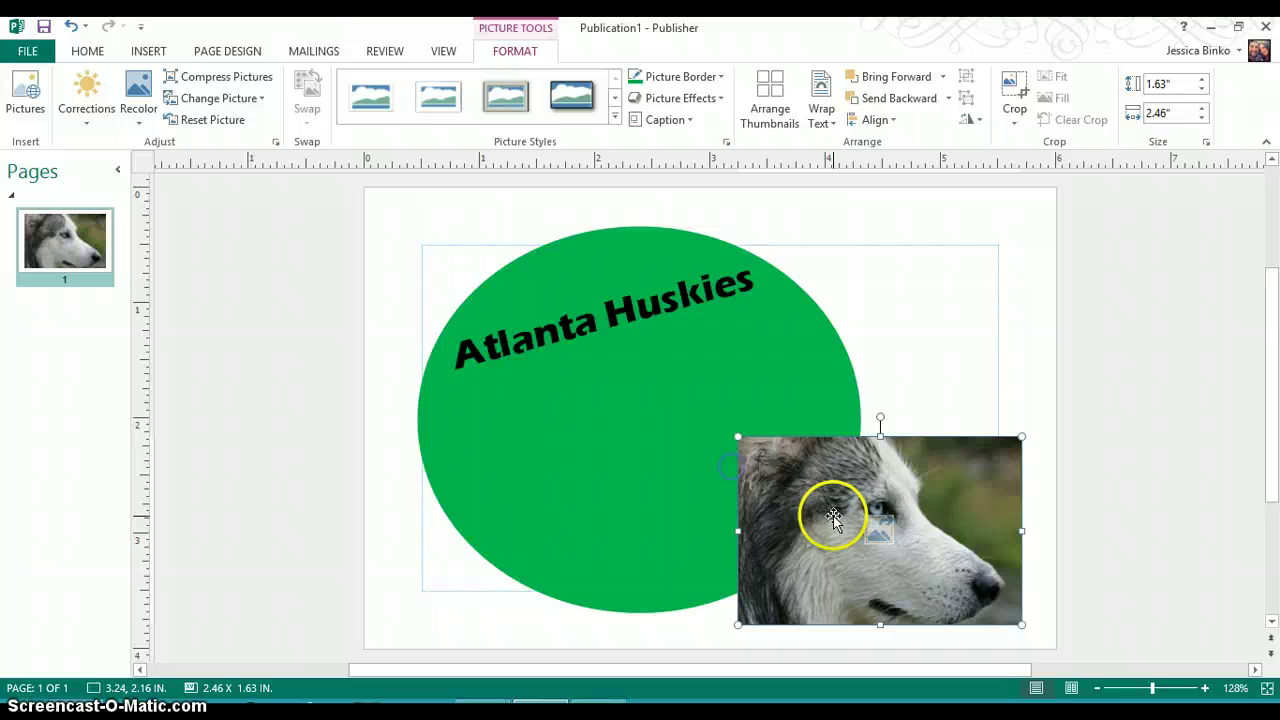
drag(803, 501, 592, 433)
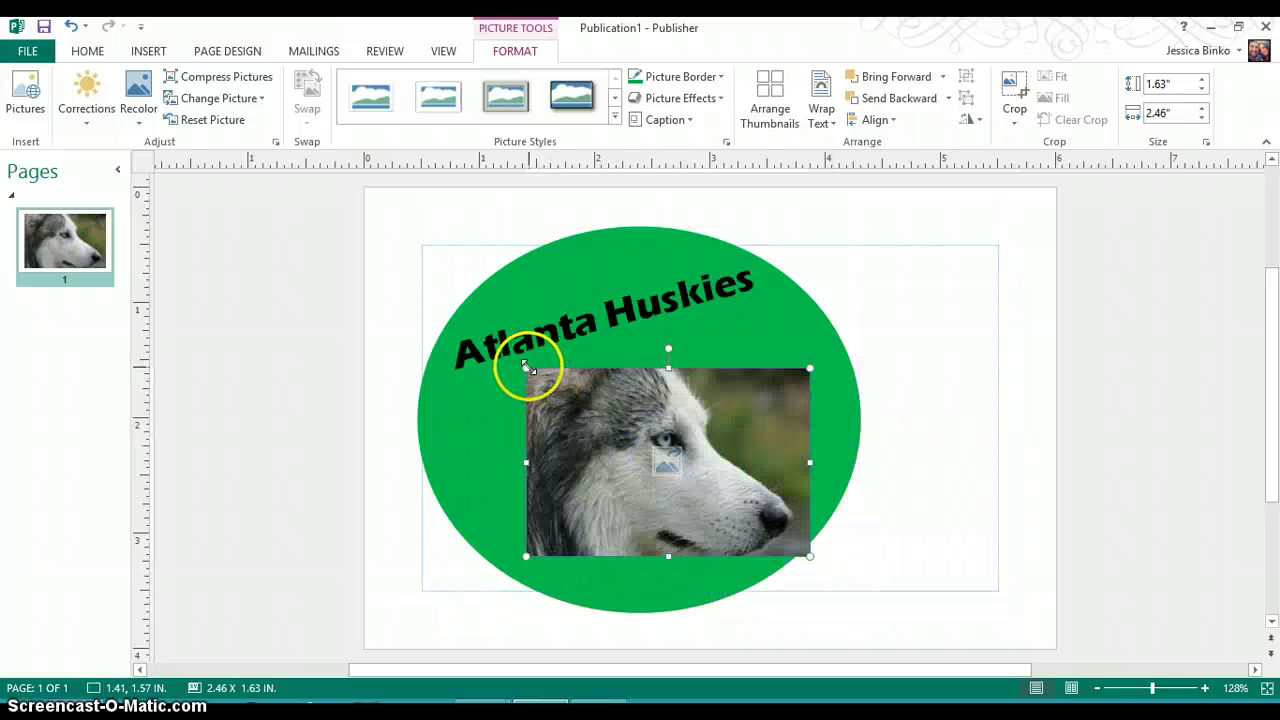
mouse_move(527, 368)
mouse_down()
mouse_move(521, 410)
mouse_move(520, 364)
mouse_up()
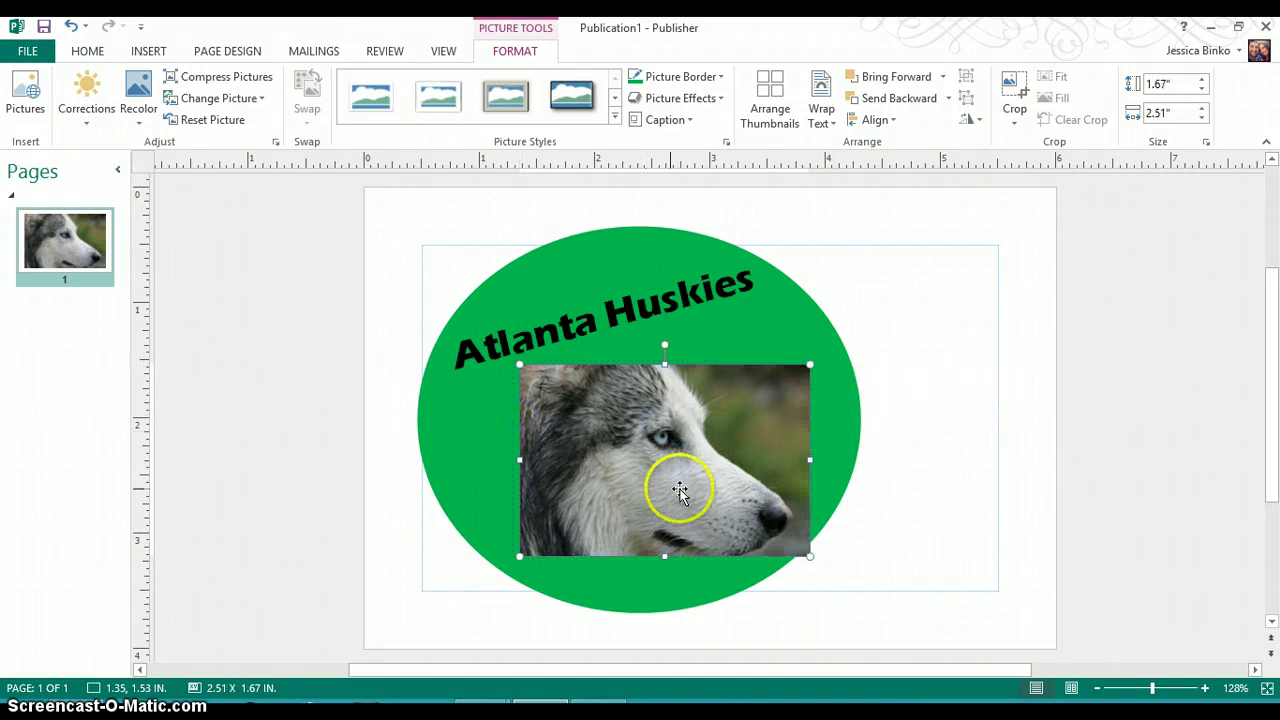
drag(664, 344, 630, 350)
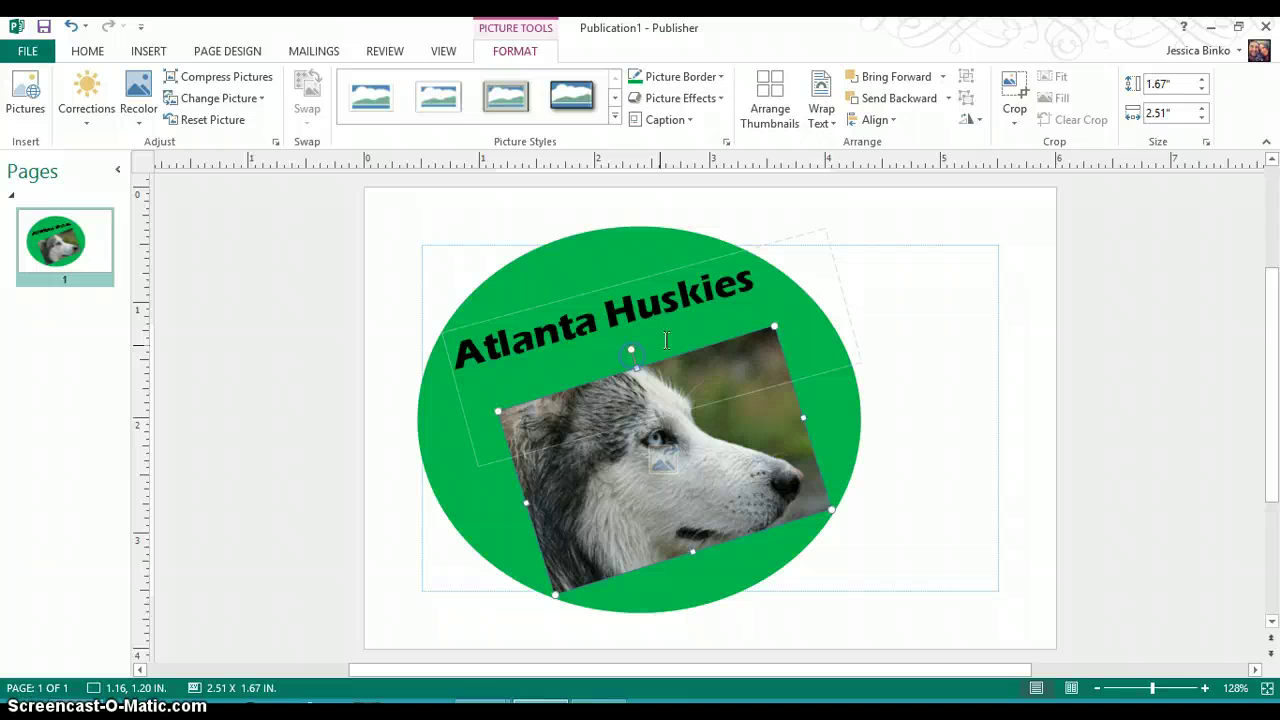
- Change the Atlanta Huskies title font to Britannic Bold
click(749, 286)
drag(749, 286, 452, 348)
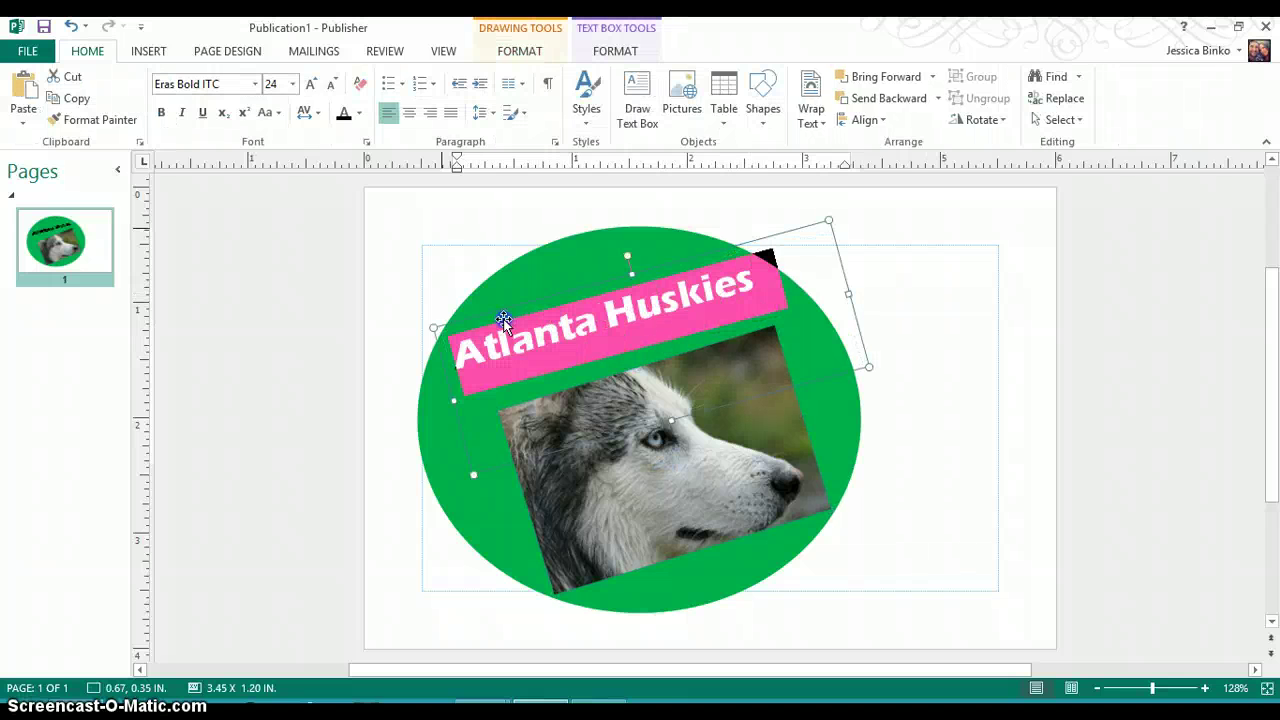
click(255, 84)
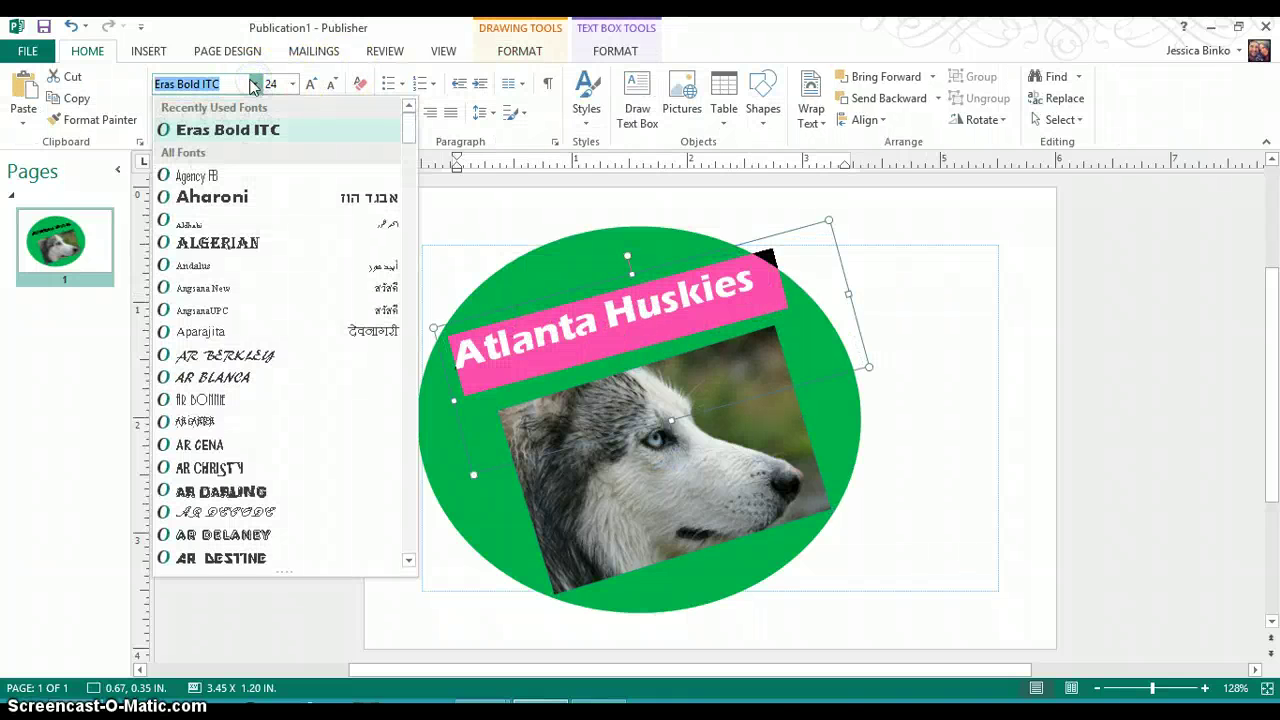
scroll(262, 282, down, 2)
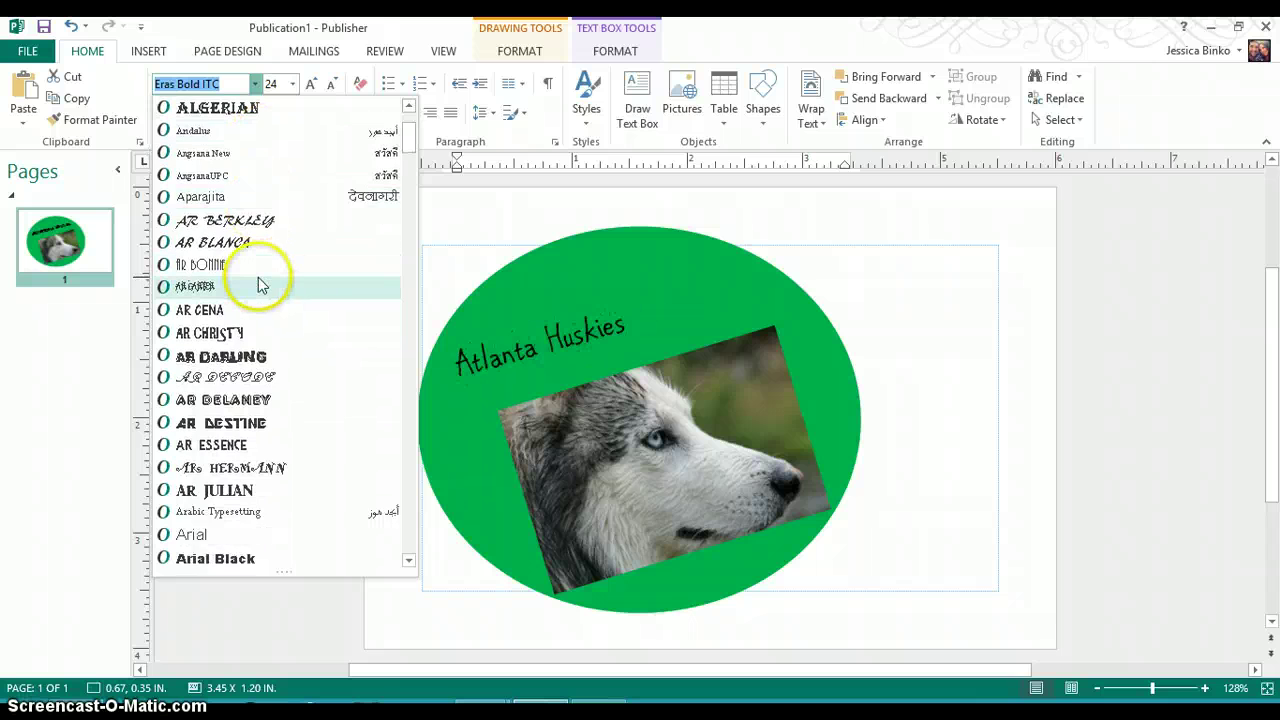
scroll(258, 285, down, 2)
scroll(258, 287, down, 1)
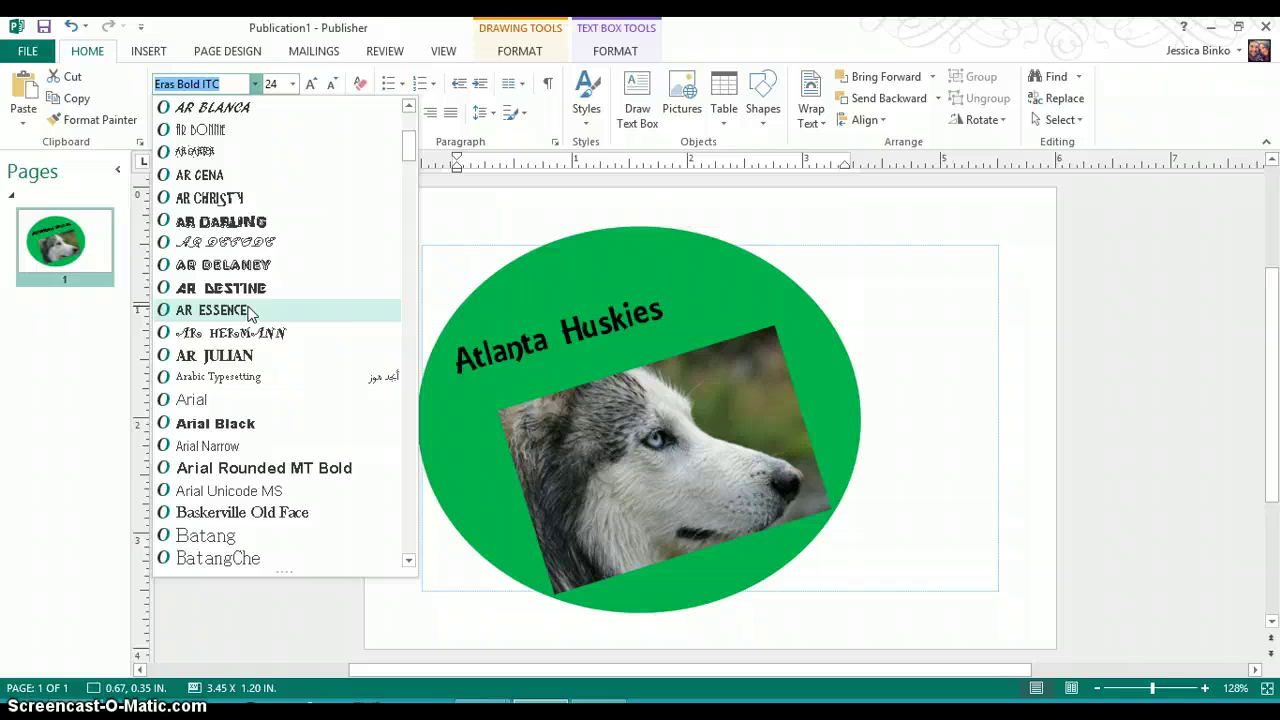
scroll(248, 313, down, 4)
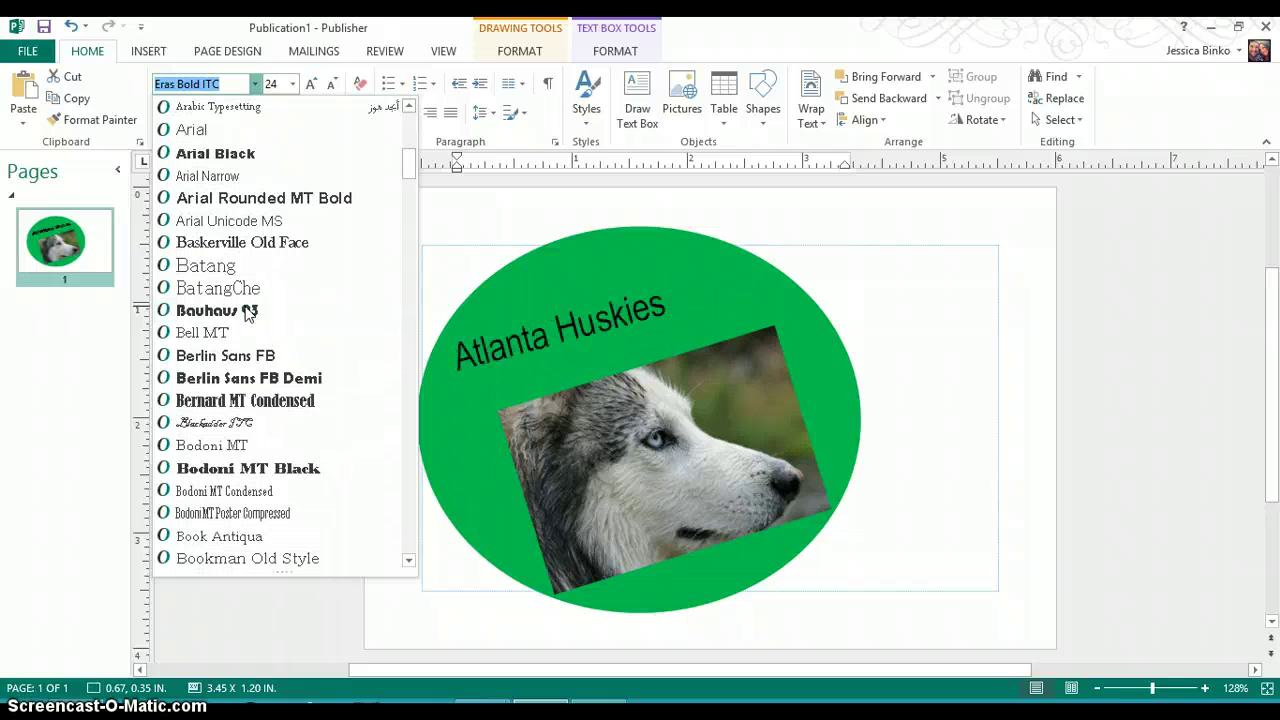
scroll(248, 313, down, 4)
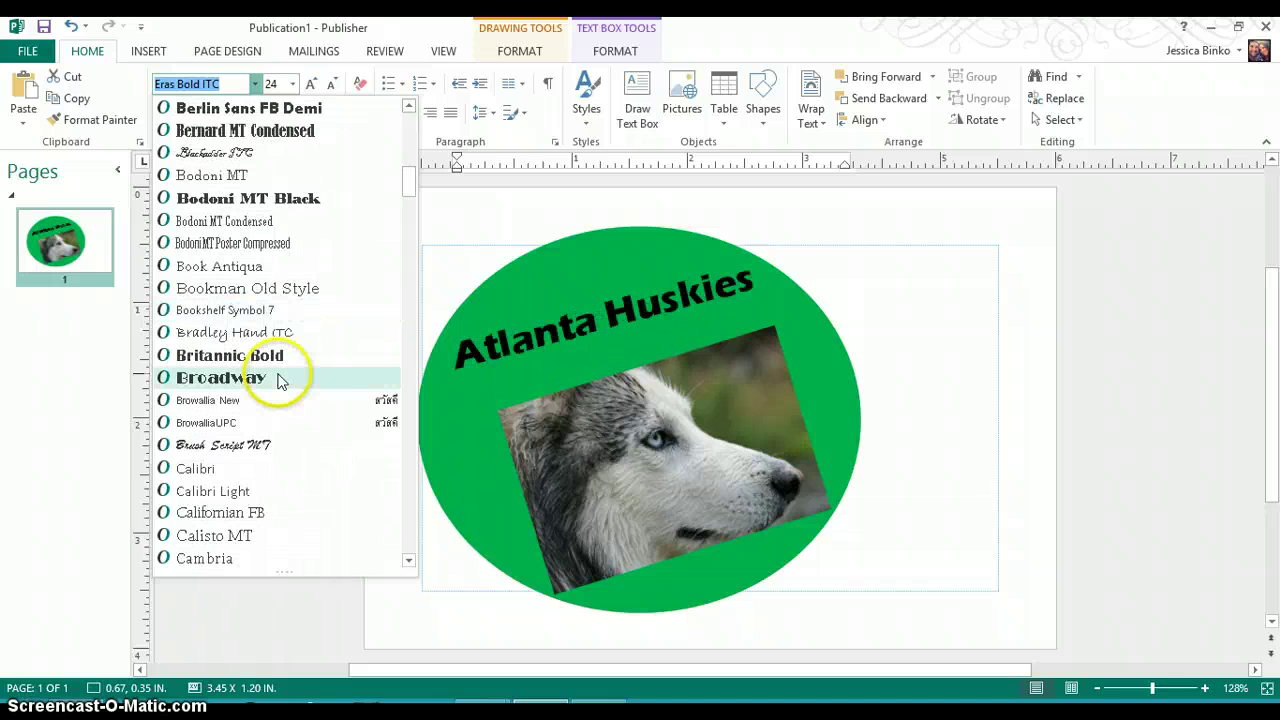
click(276, 357)
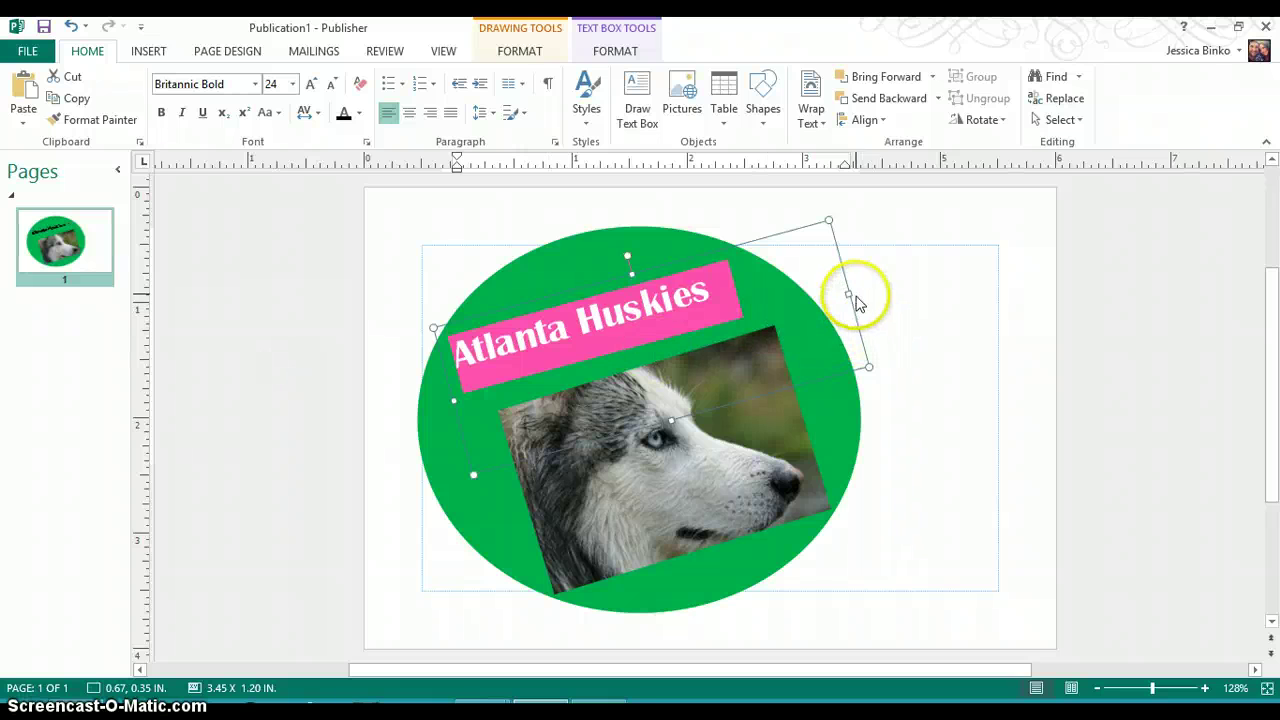
- Widen the title's text box, set it to 28 pt, and nudge it slightly left
drag(850, 294, 876, 288)
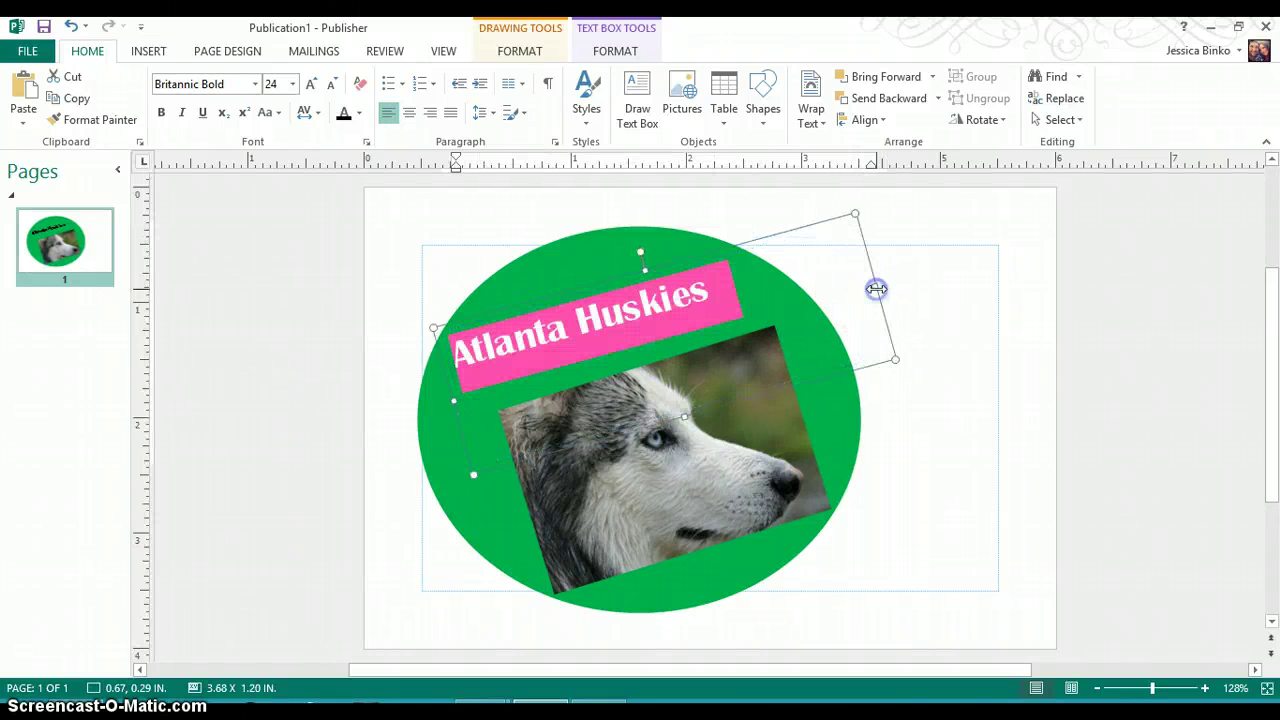
click(311, 84)
click(311, 84)
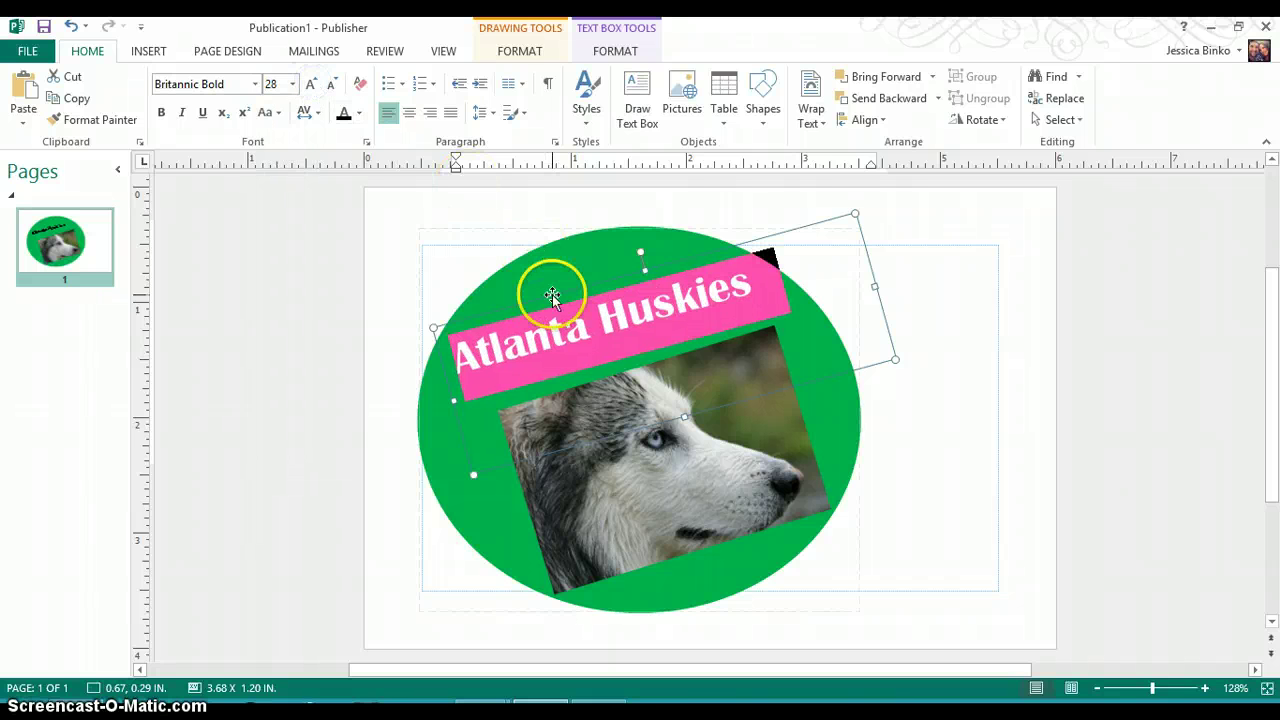
drag(553, 296, 550, 296)
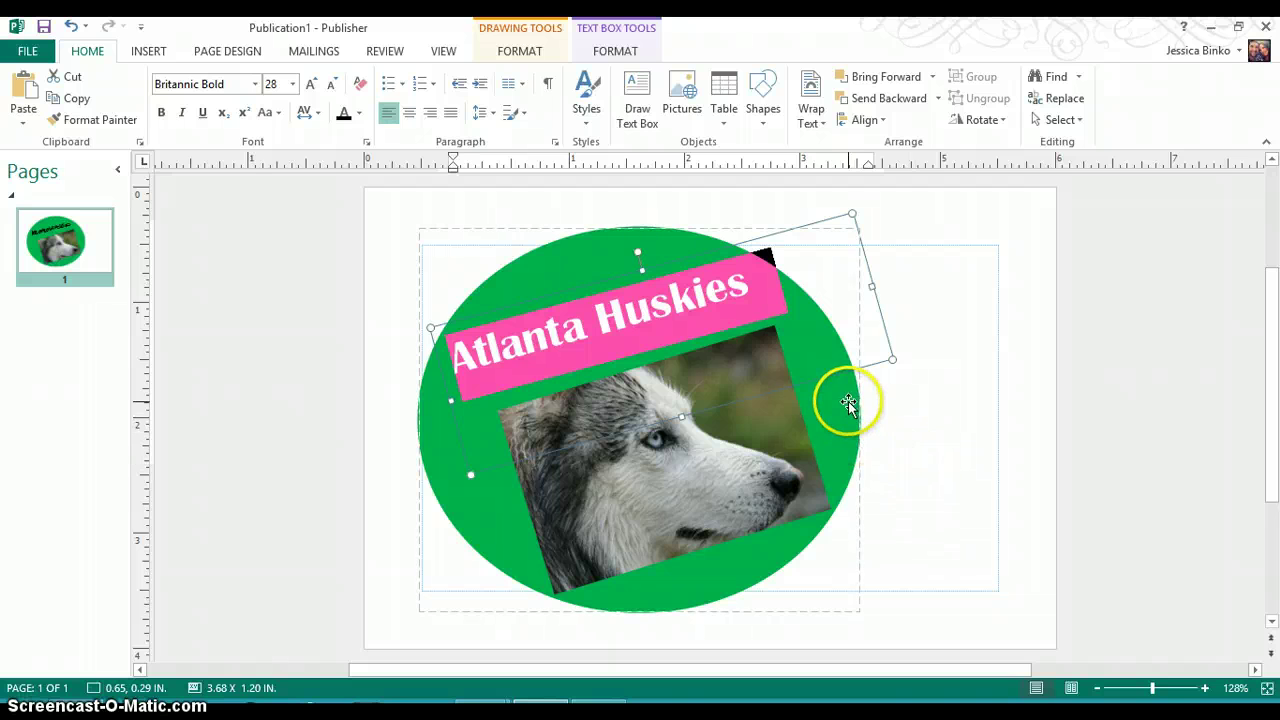
click(934, 371)
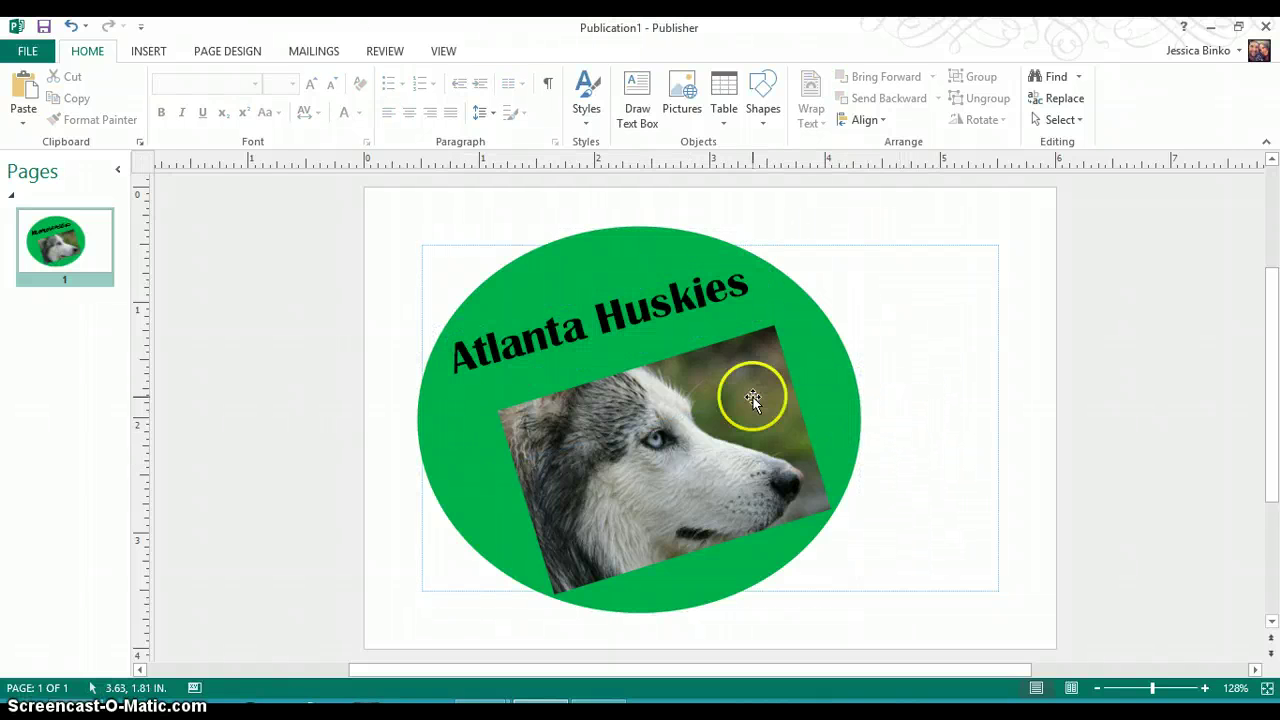
- Move the husky photo slightly left within the oval and check the photo and oval selections
drag(753, 397, 711, 423)
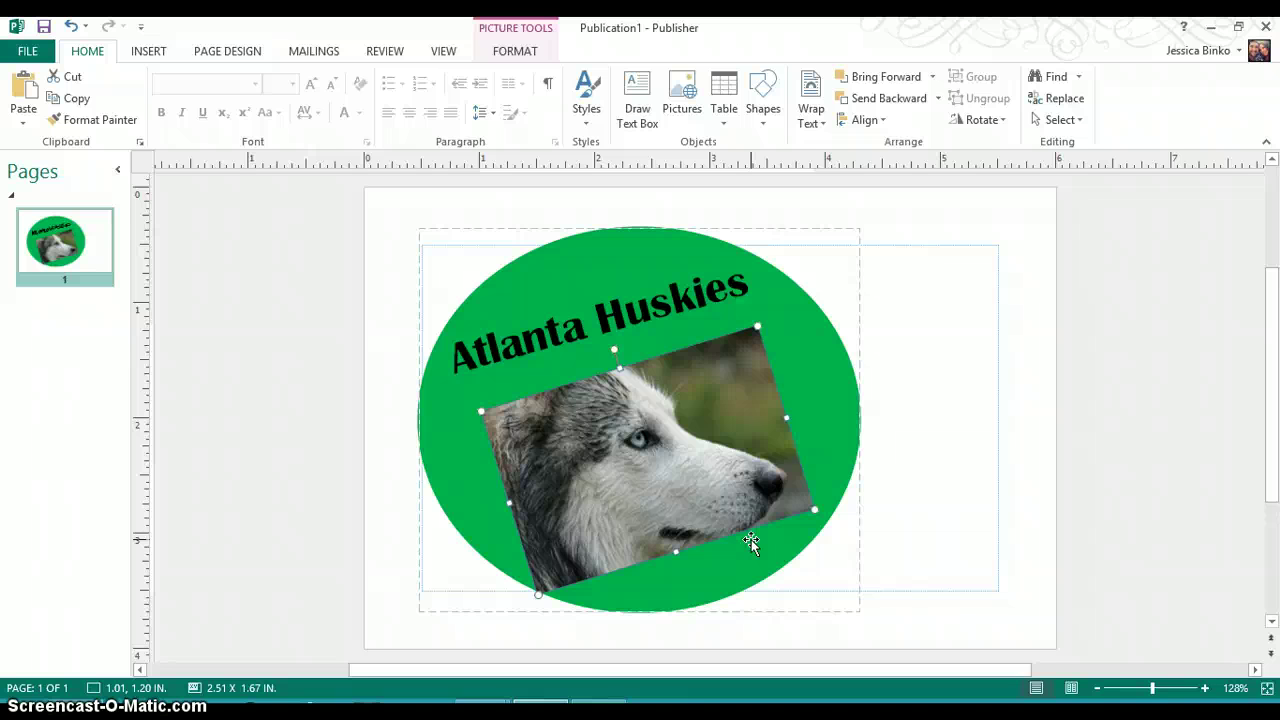
click(751, 522)
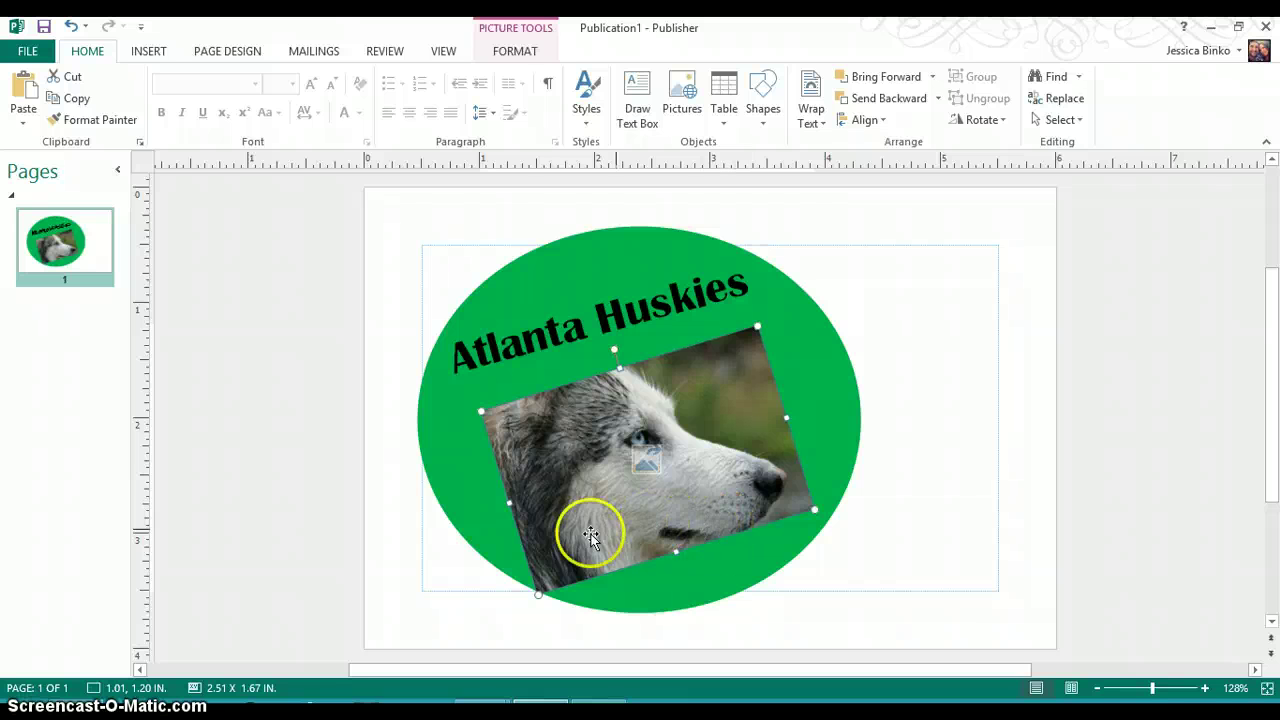
click(509, 571)
click(676, 558)
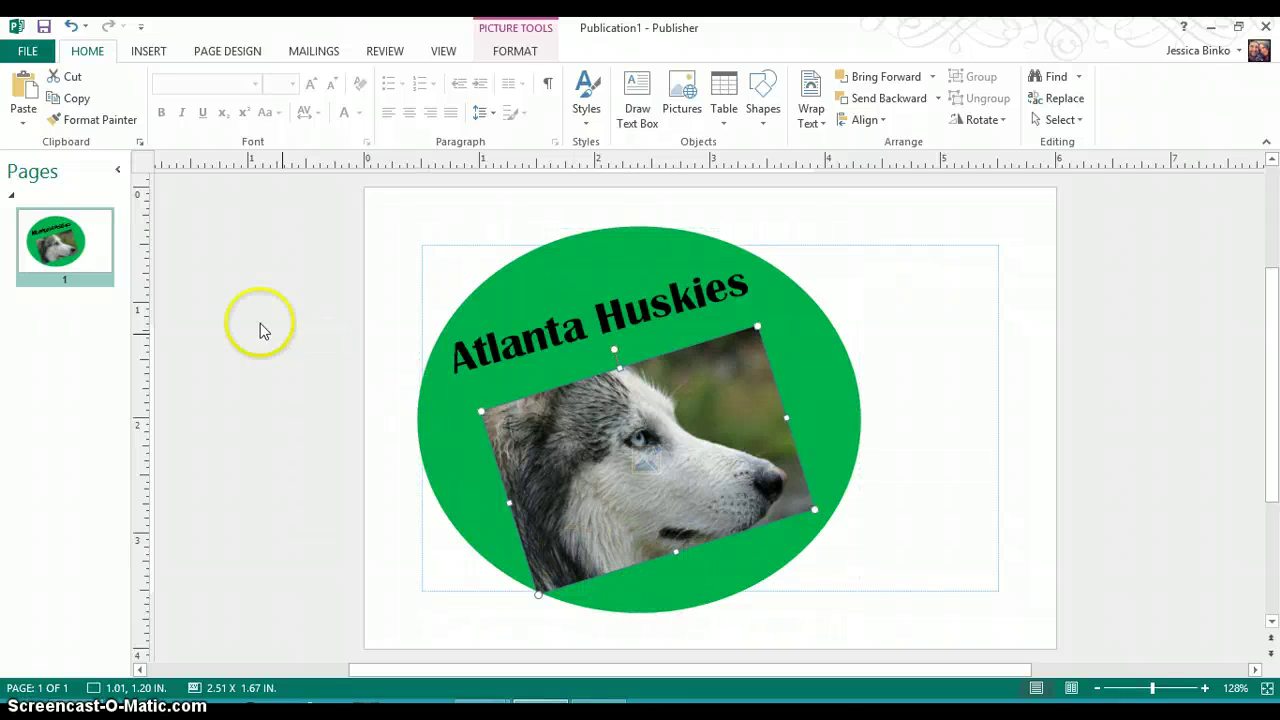
- Start Save As on this computer and browse to the Pictures folder
click(29, 50)
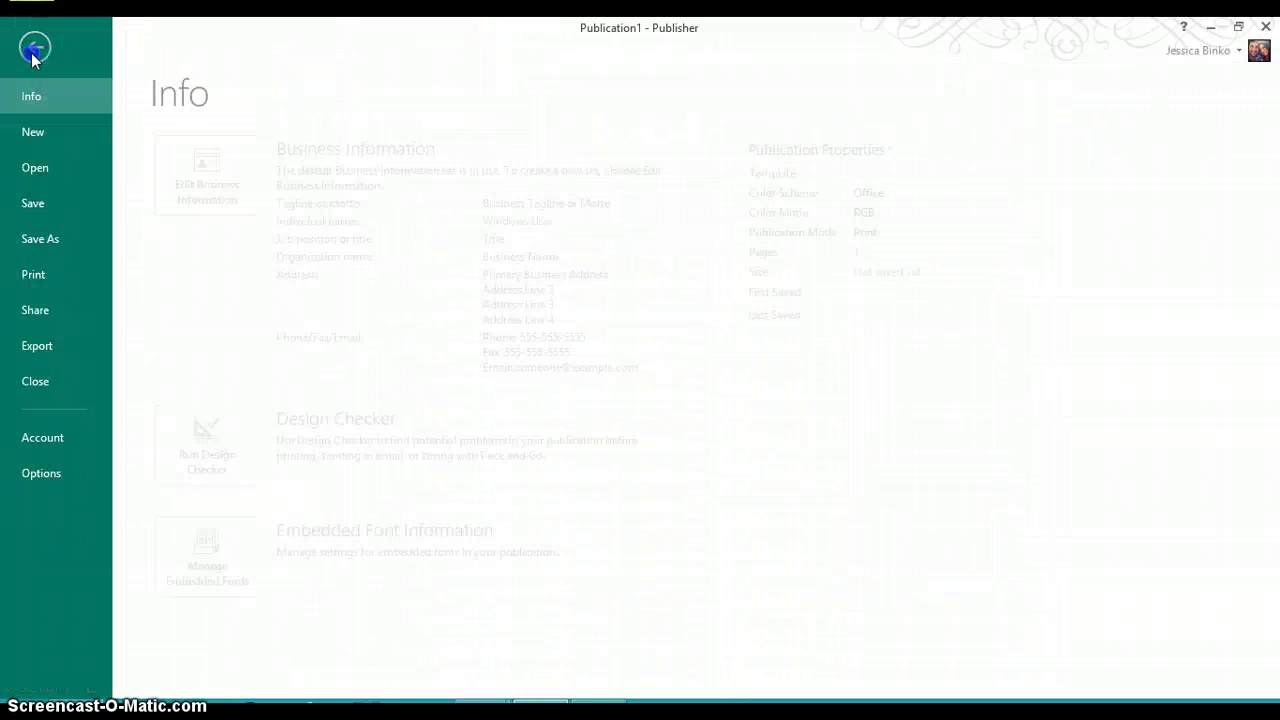
click(39, 242)
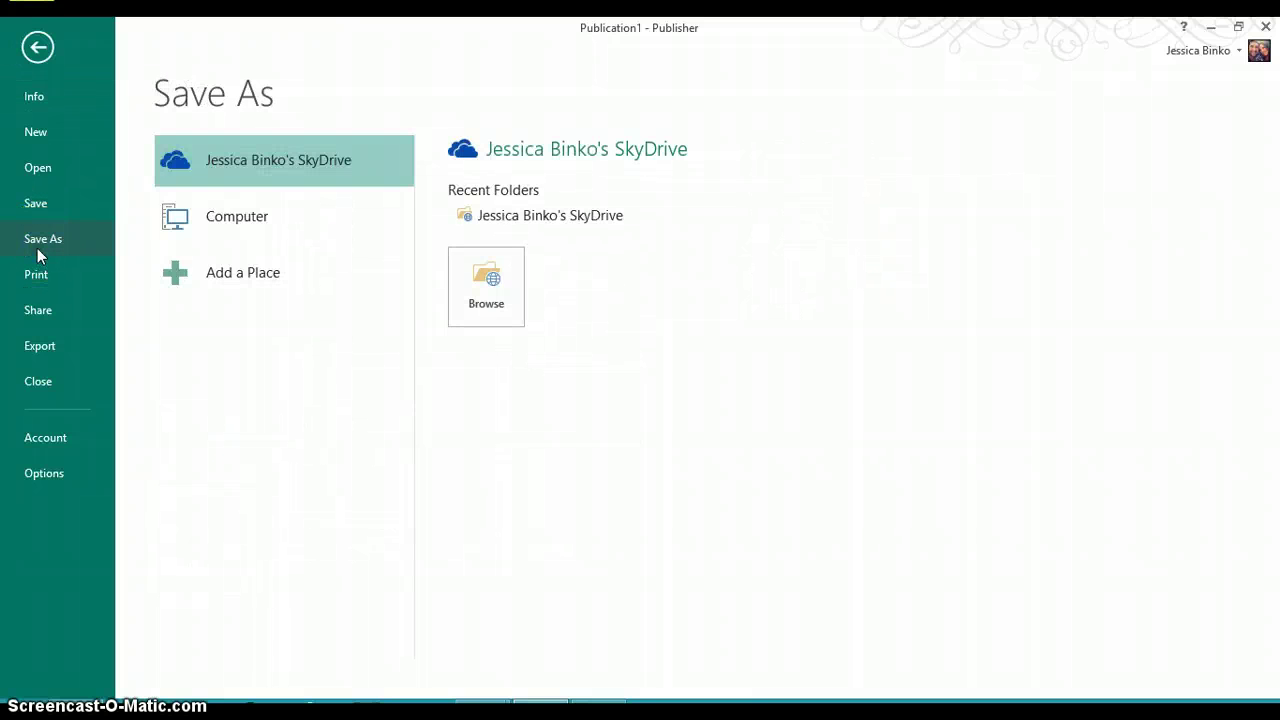
click(252, 214)
click(517, 432)
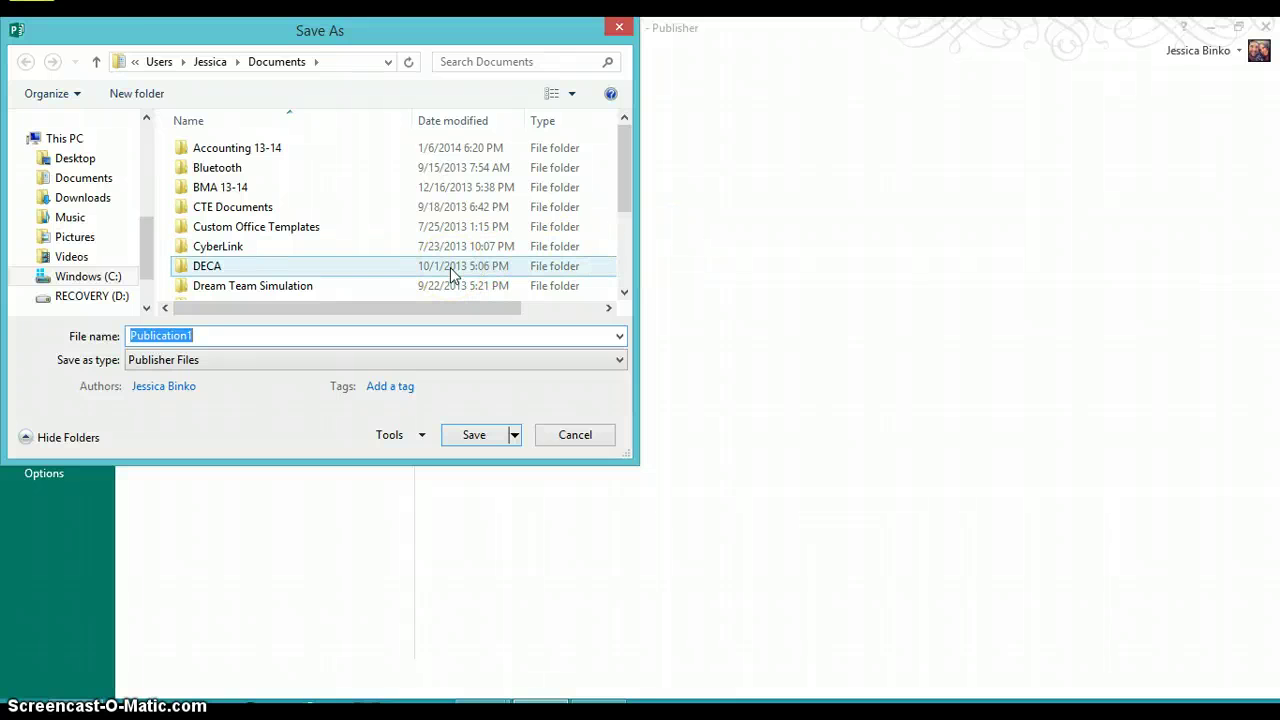
click(78, 237)
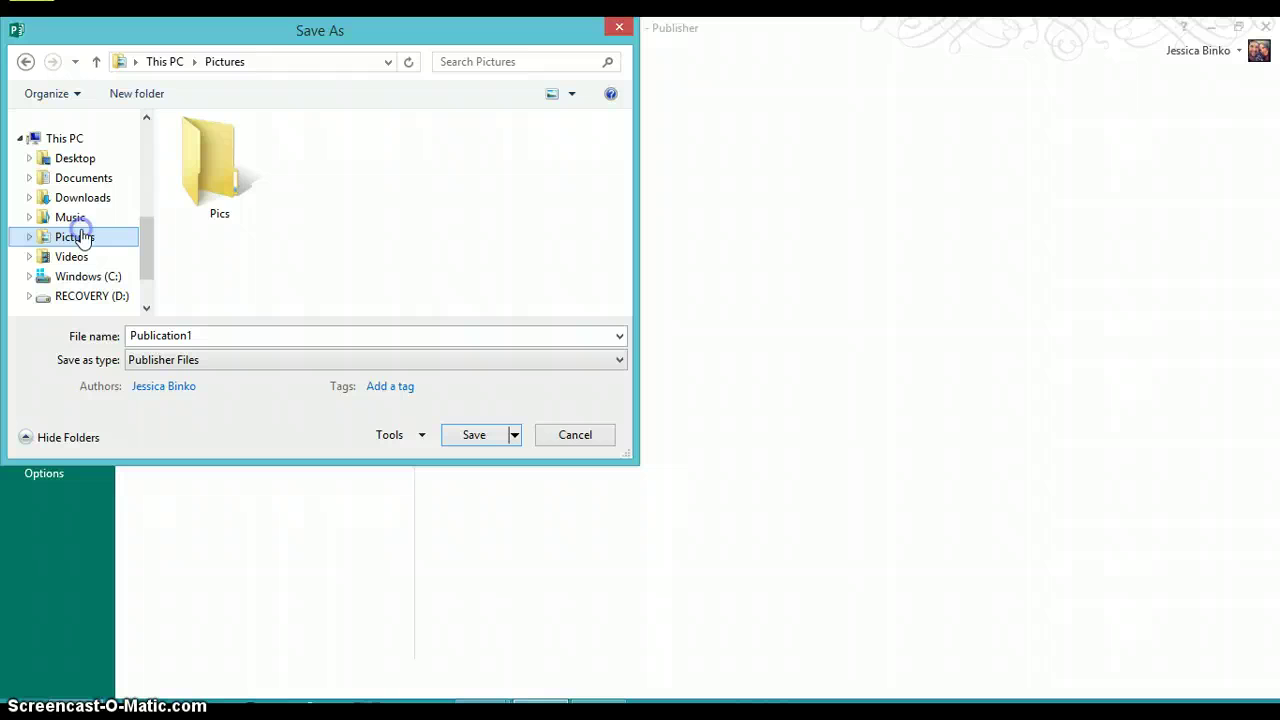
- Save the logo as a JPEG File Interchange Format image named 'atlanta huskies'
click(229, 336)
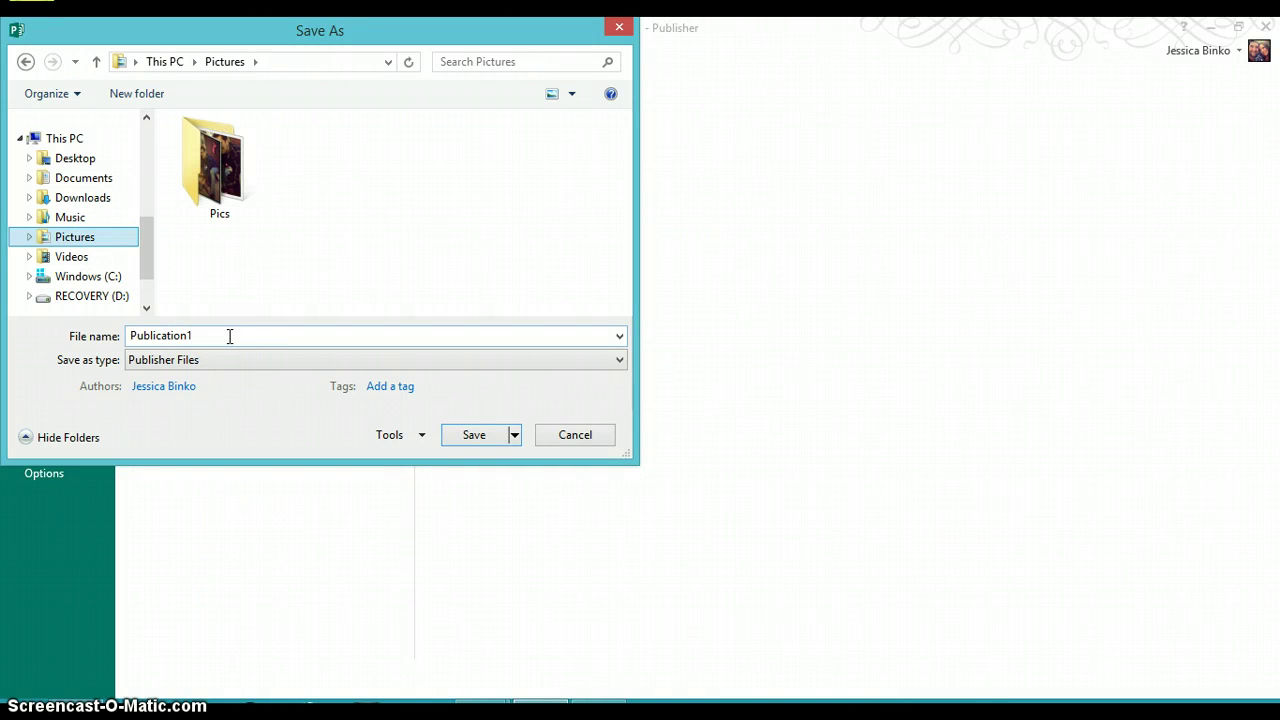
click(229, 357)
click(229, 360)
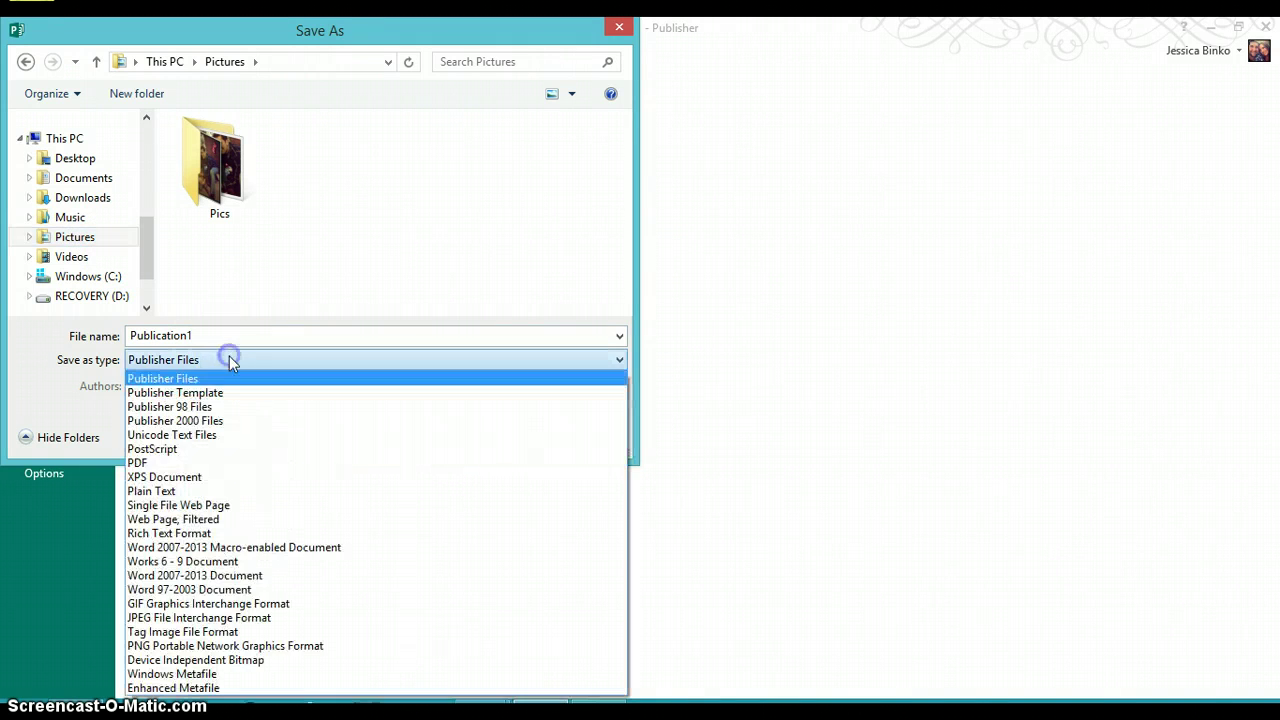
click(315, 617)
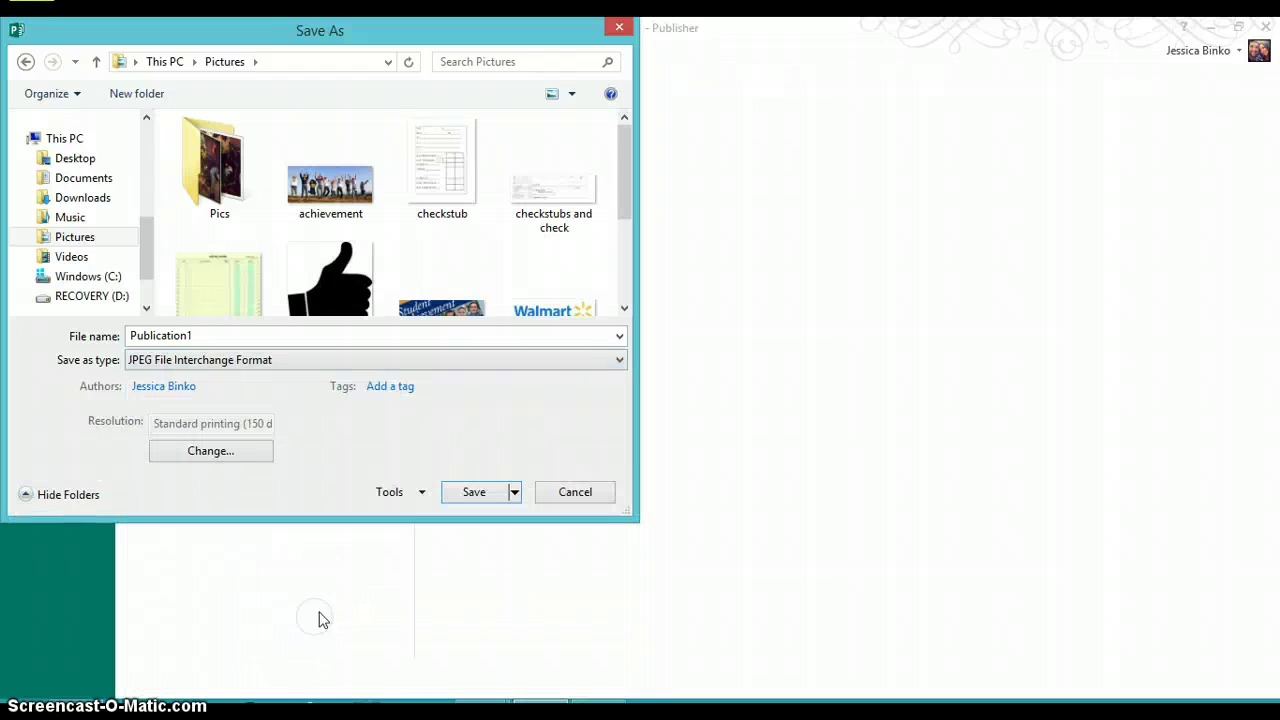
double_click(207, 336)
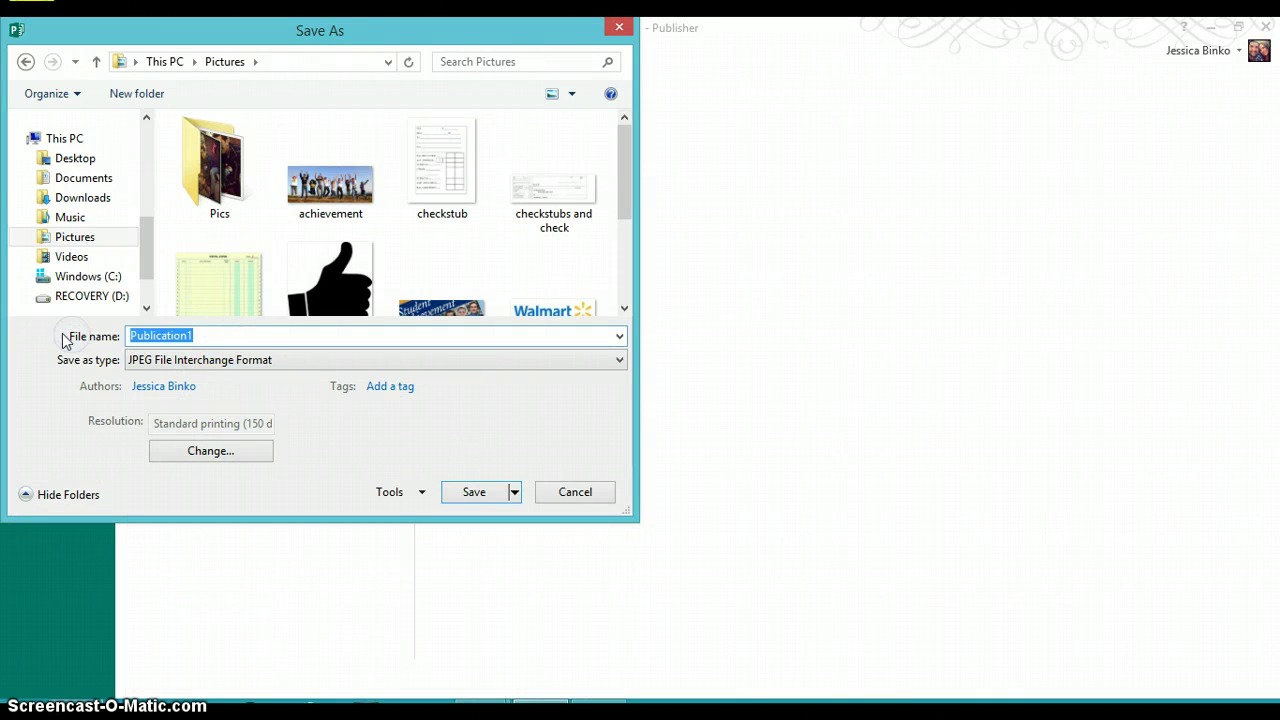
text(atlanta hu)
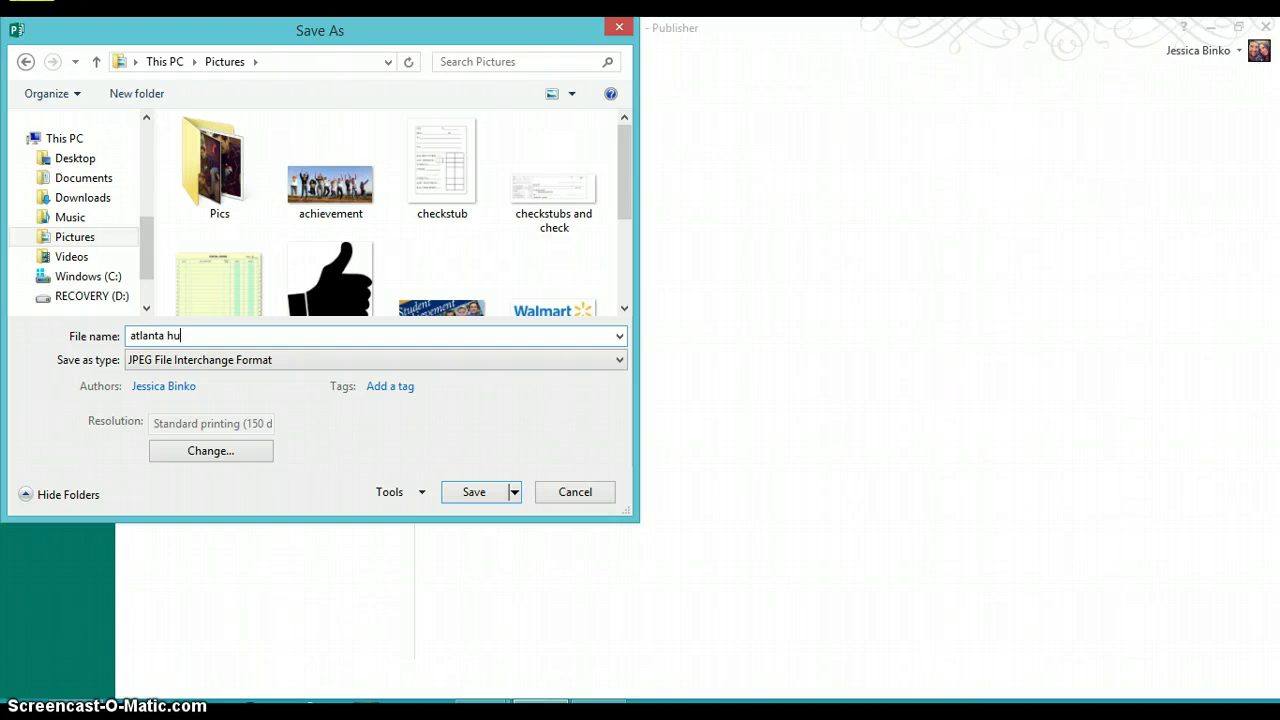
text(skies)
key(Return)
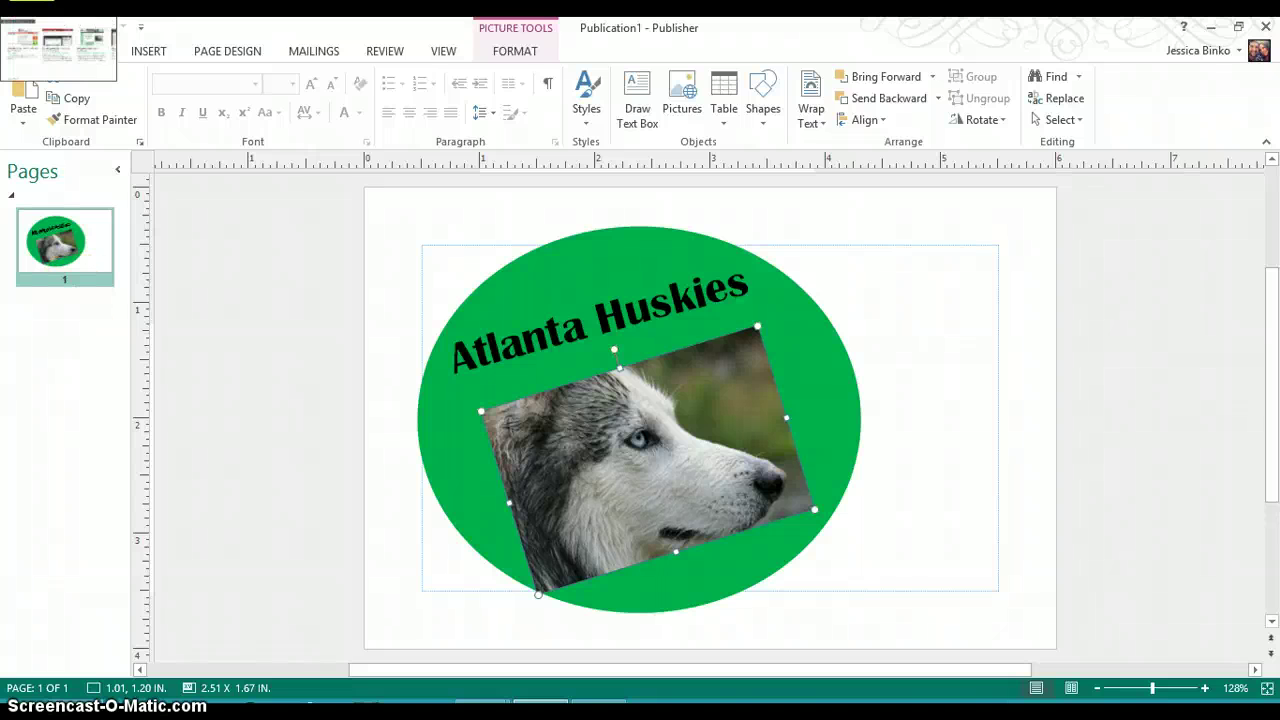
- Save the publication in Documents as the Publisher file 'atlanta huskies'
click(23, 52)
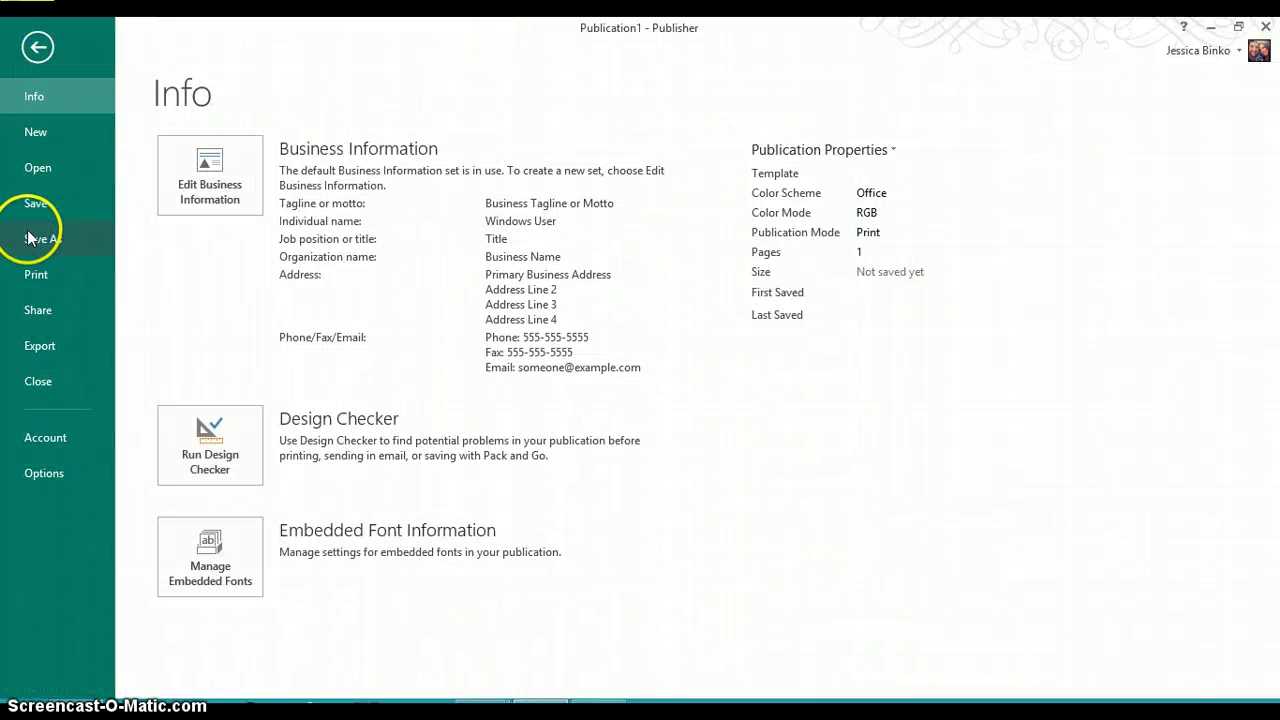
click(28, 238)
click(215, 216)
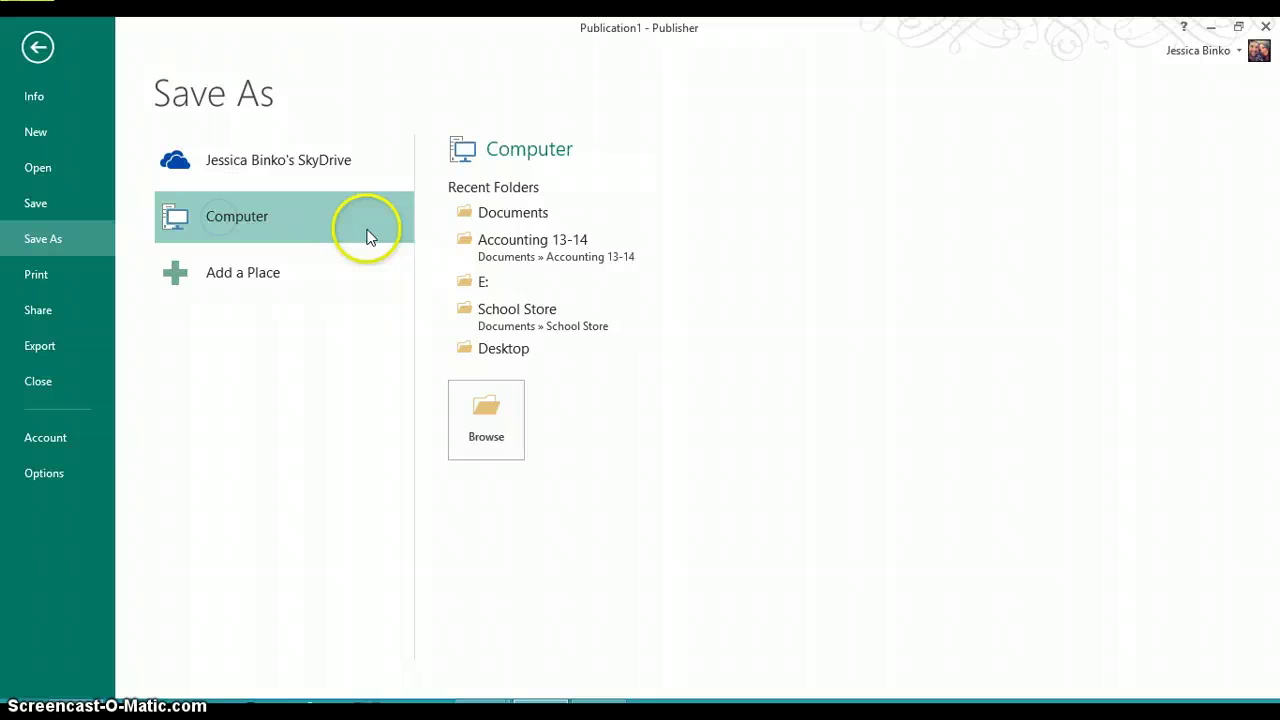
click(490, 408)
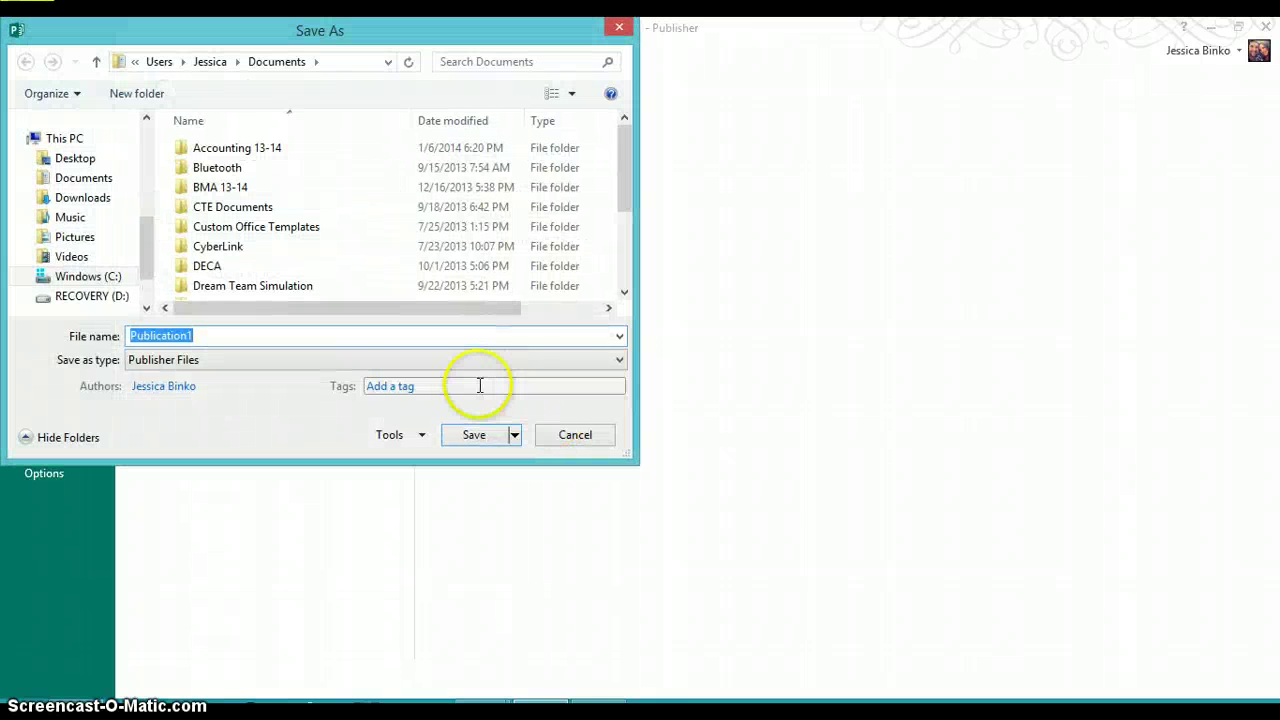
text(a)
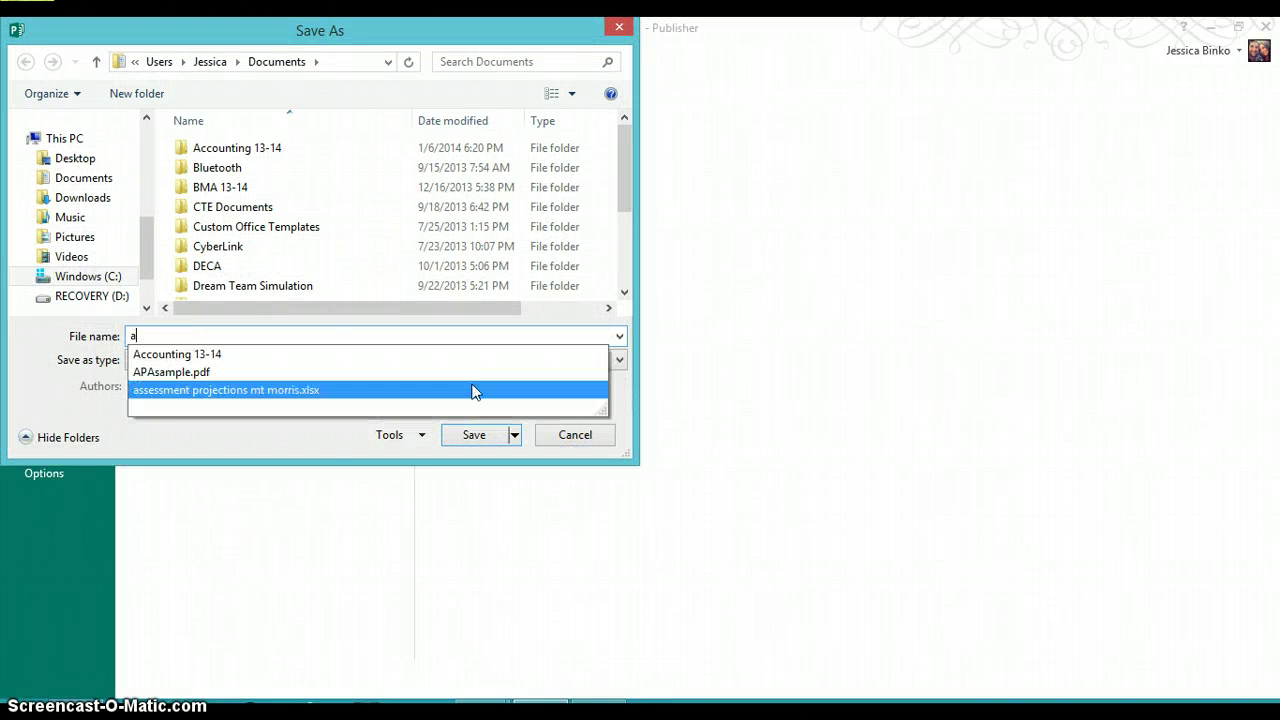
text(tlanta huskies)
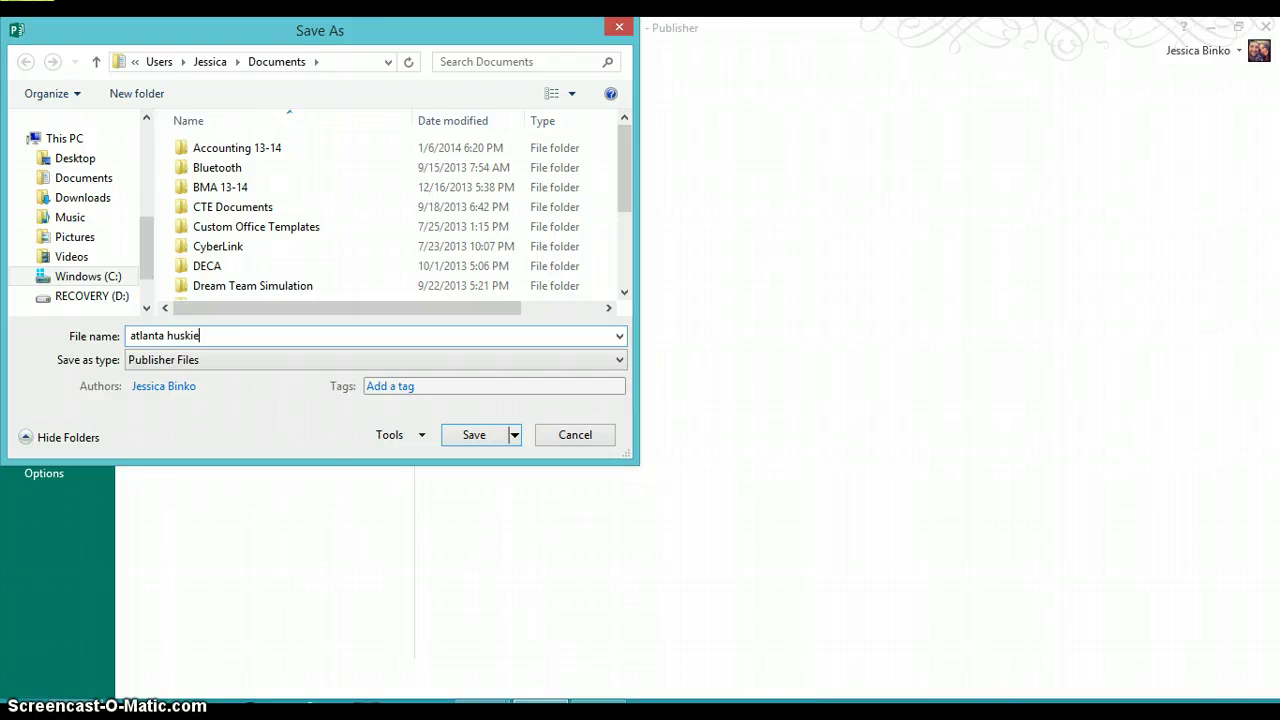
key(Return)
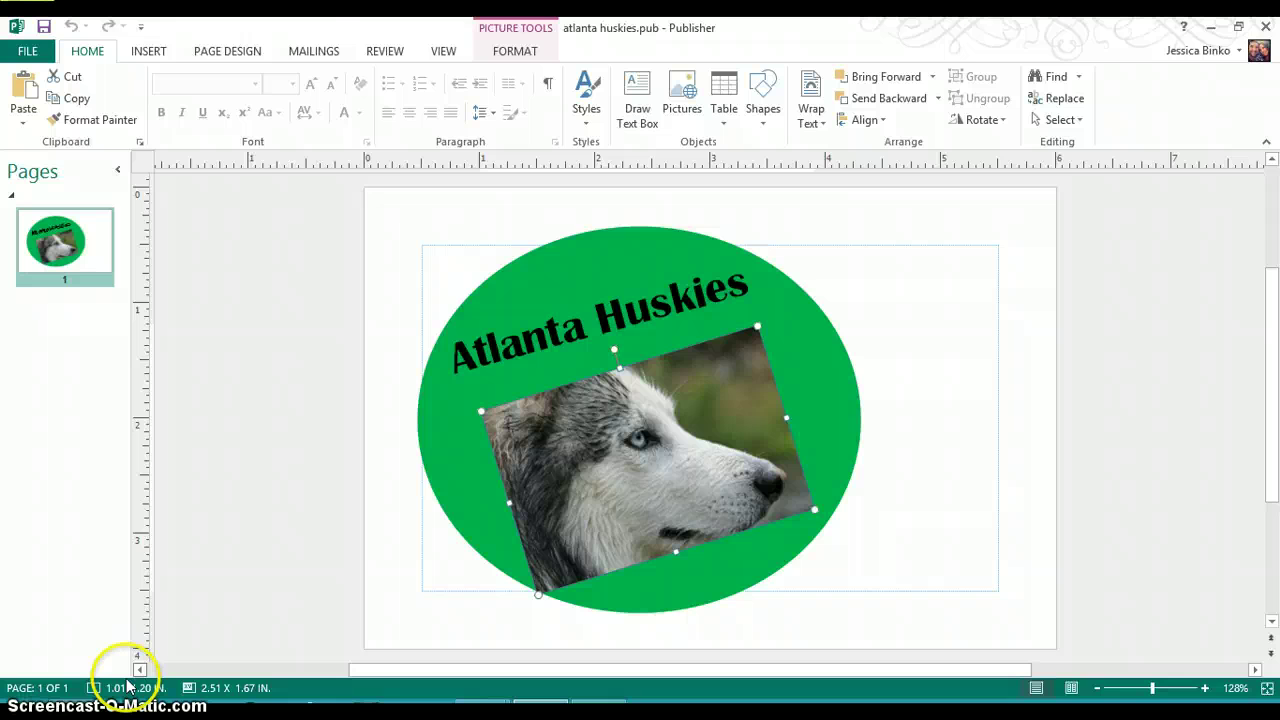
- Launch Word 2013 from the Start screen and create a blank document
click(10, 712)
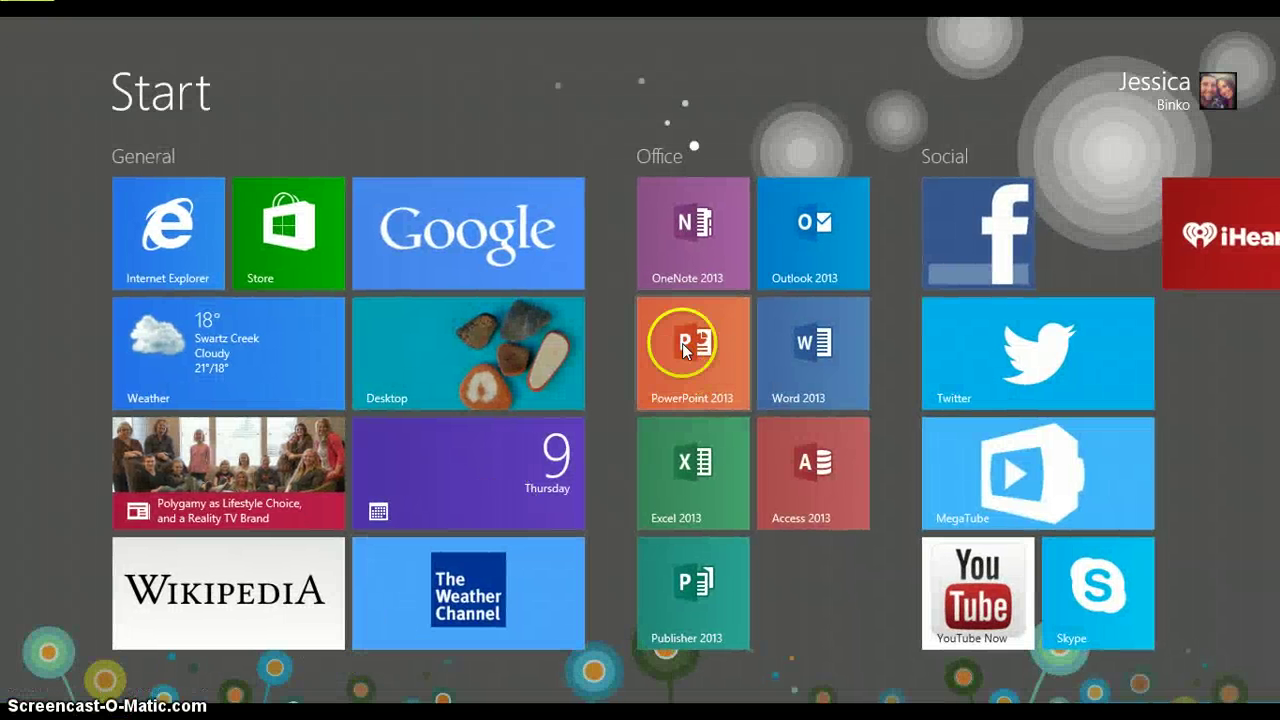
key(super)
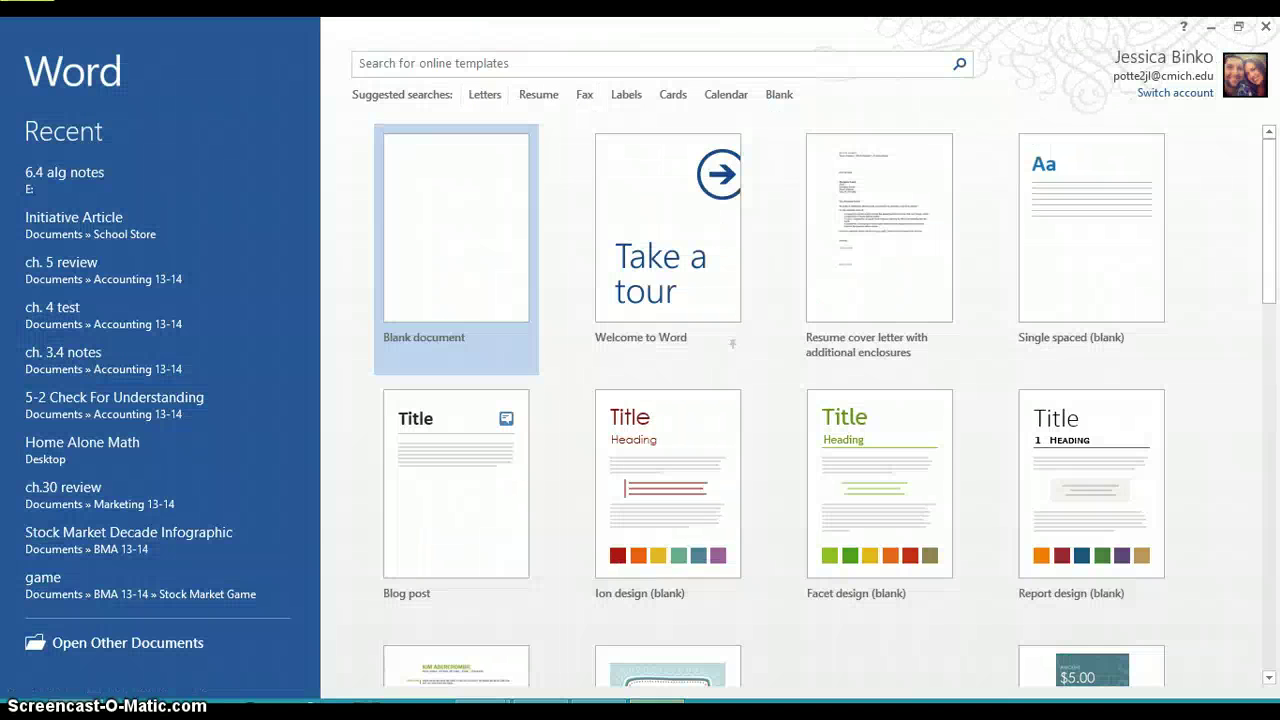
click(480, 292)
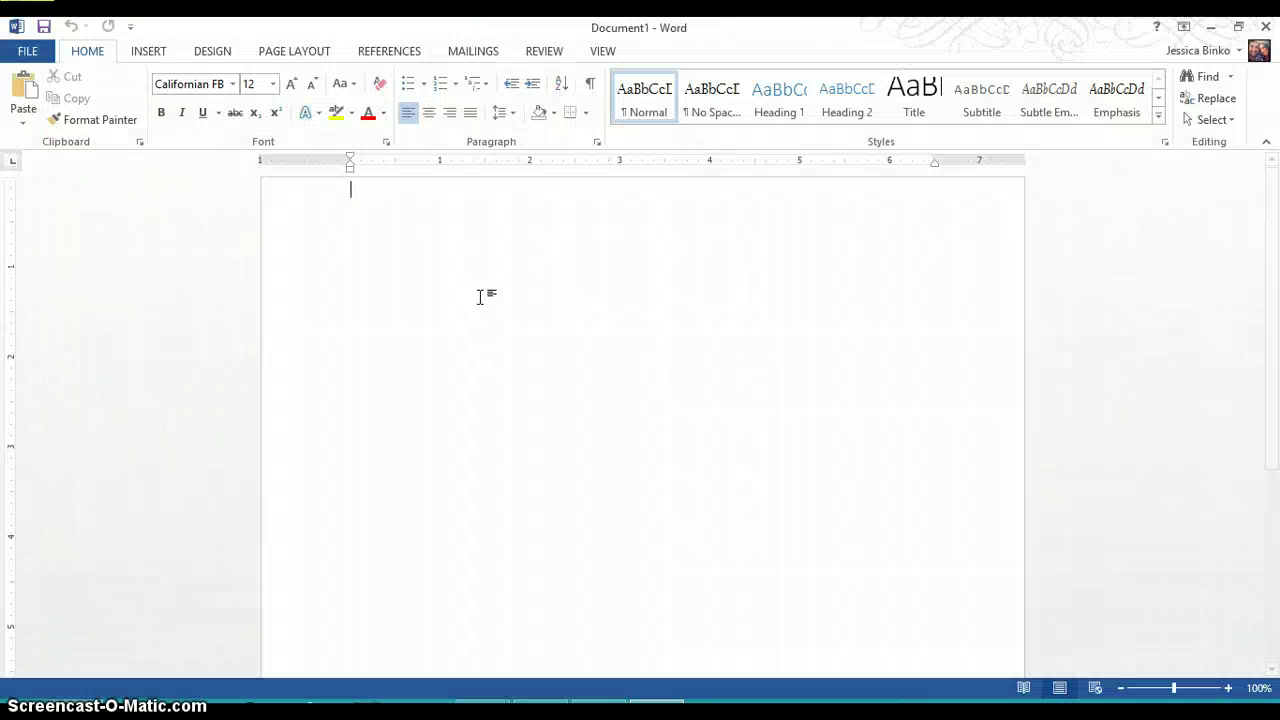
- Insert the 'atlanta huskies' picture from Pictures onto the first page
click(136, 54)
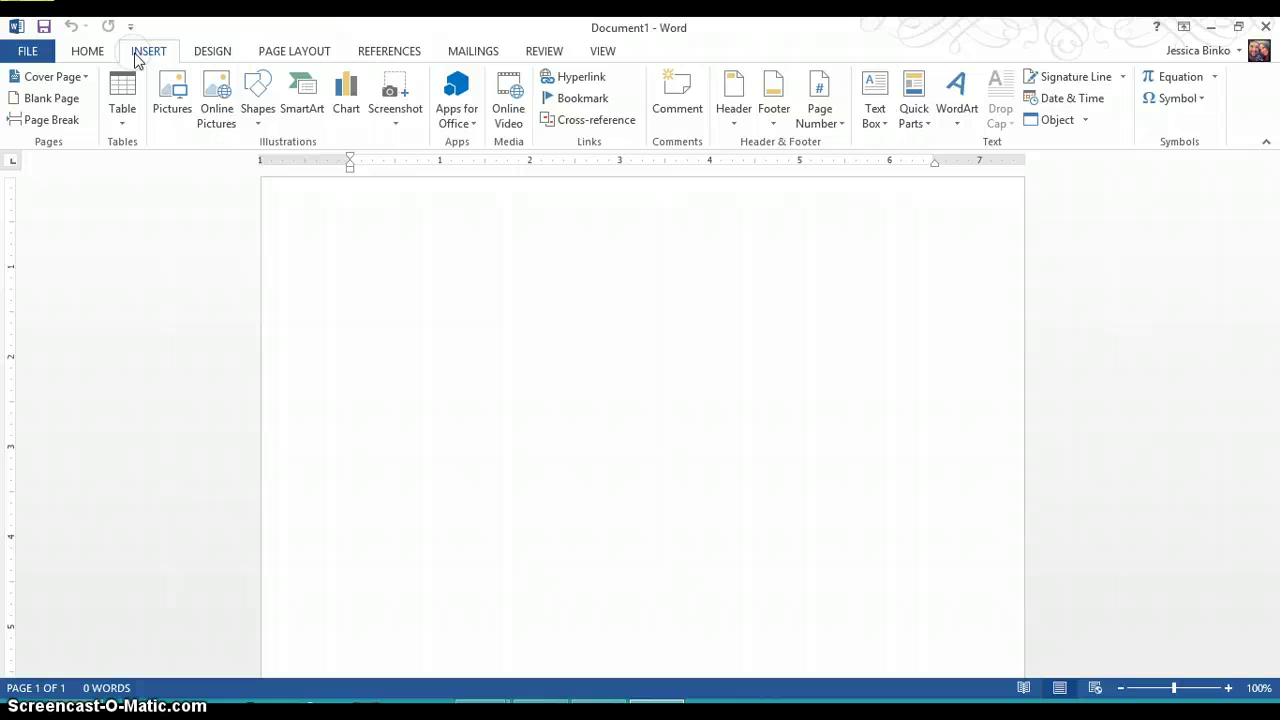
click(174, 104)
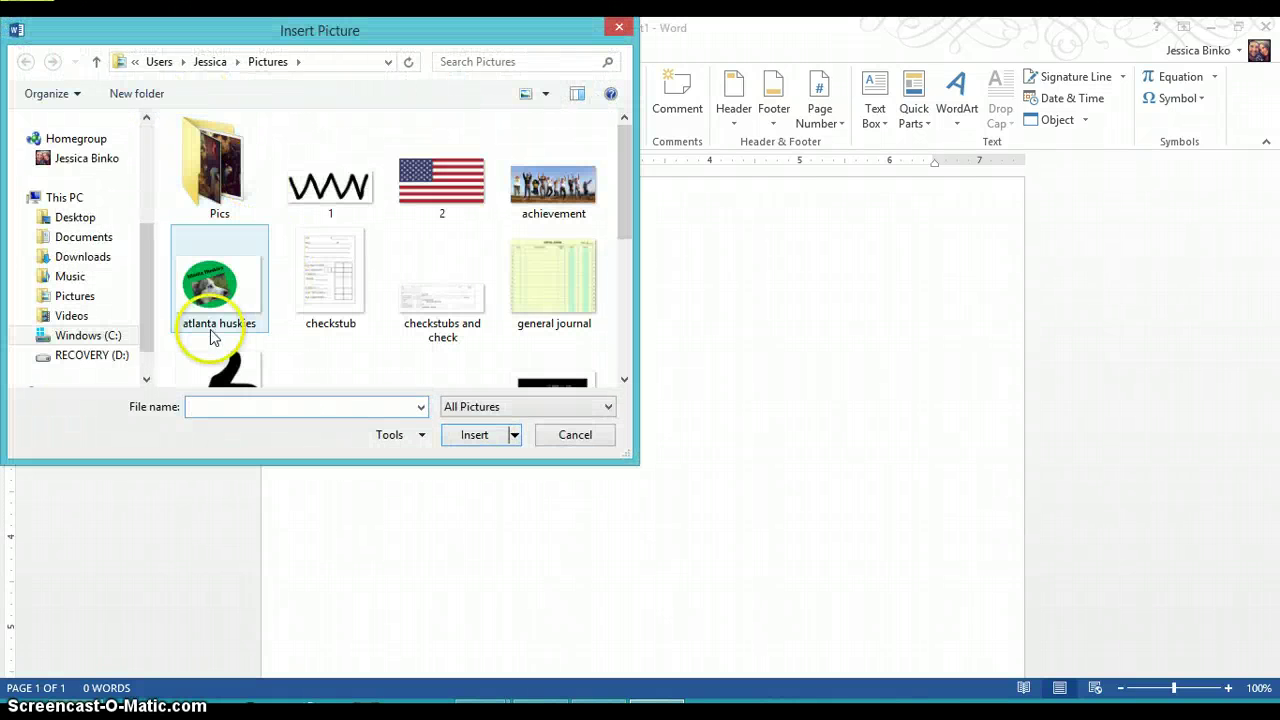
click(212, 330)
click(474, 434)
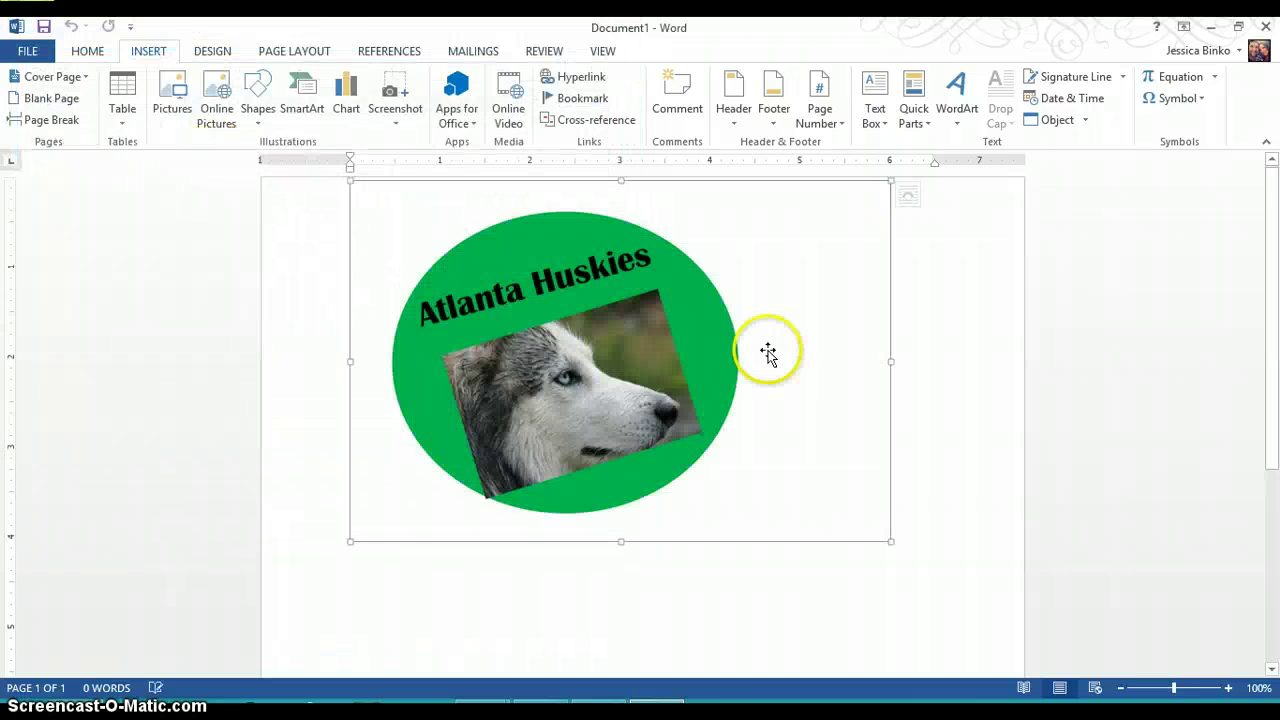
click(951, 484)
scroll(950, 481, down, 1)
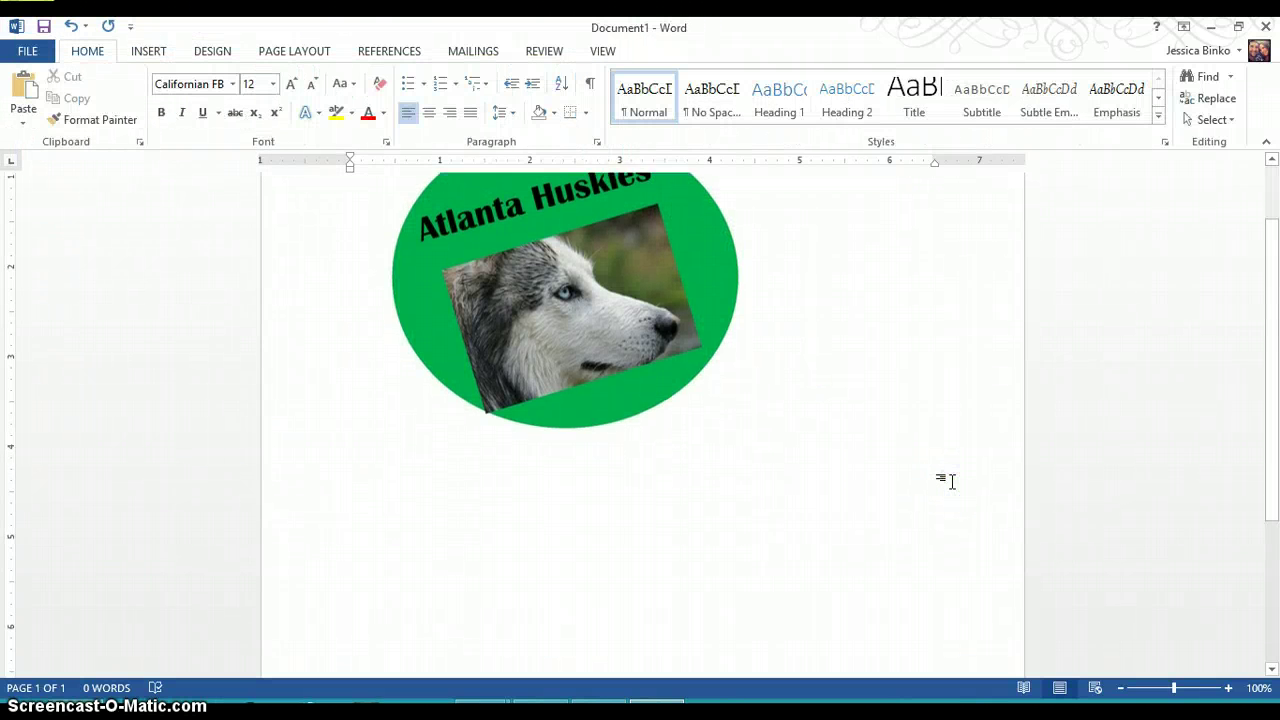
scroll(951, 481, up, 1)
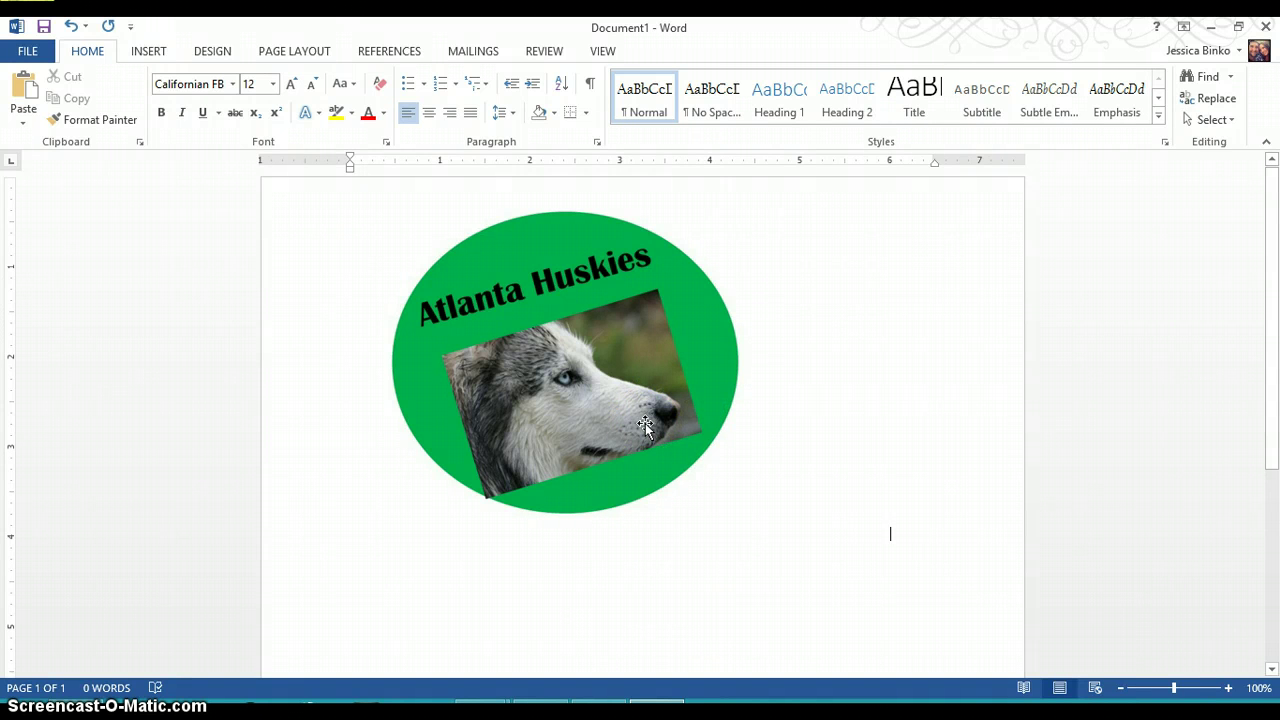
click(414, 506)
scroll(425, 512, down, 1)
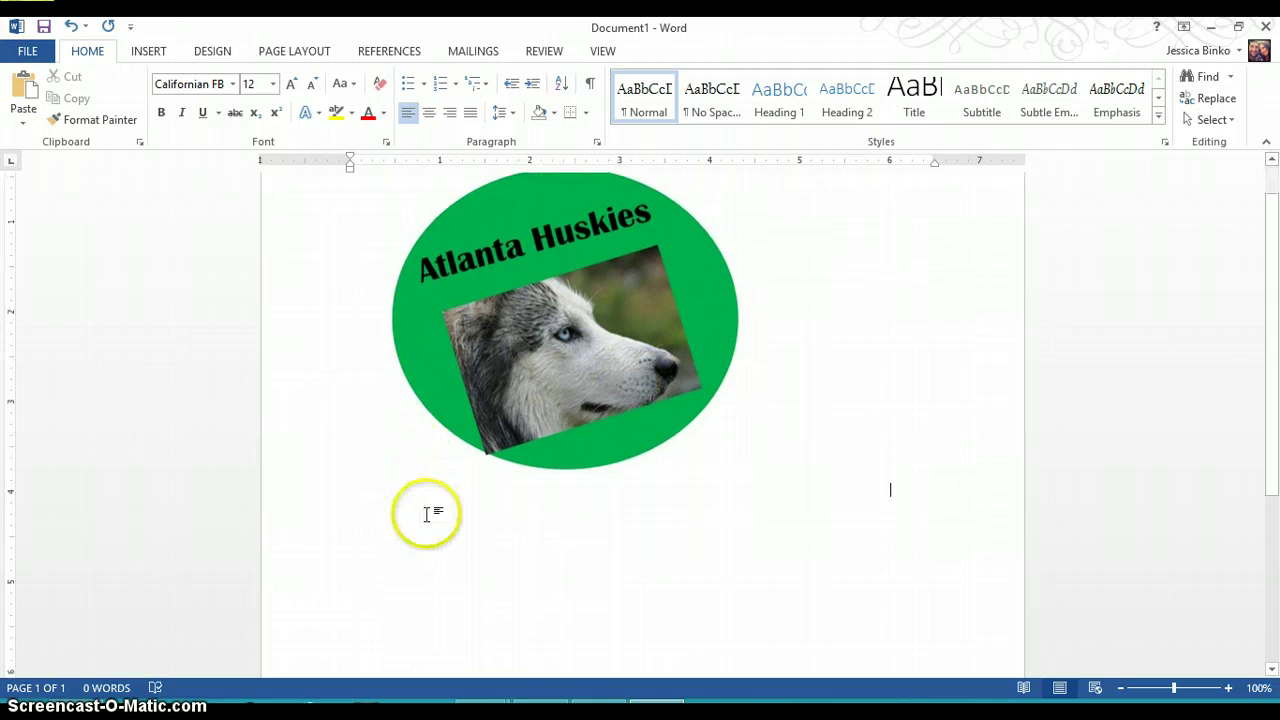